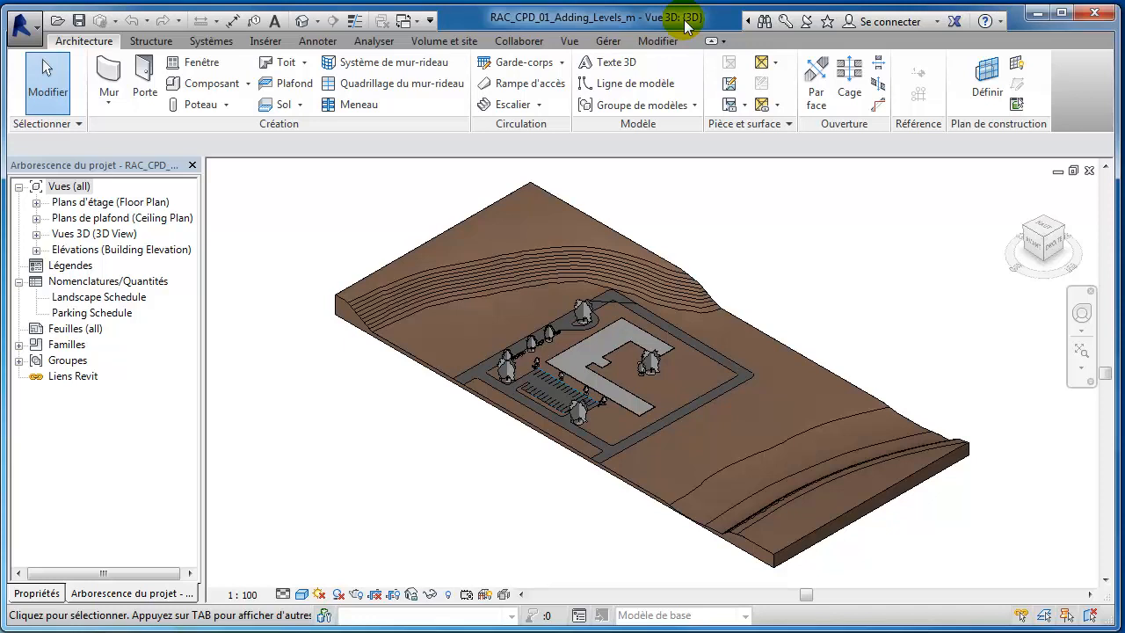
# Expand the 3D and building elevation views in the project browser and open the South elevation.
pyautogui.click(36, 234)
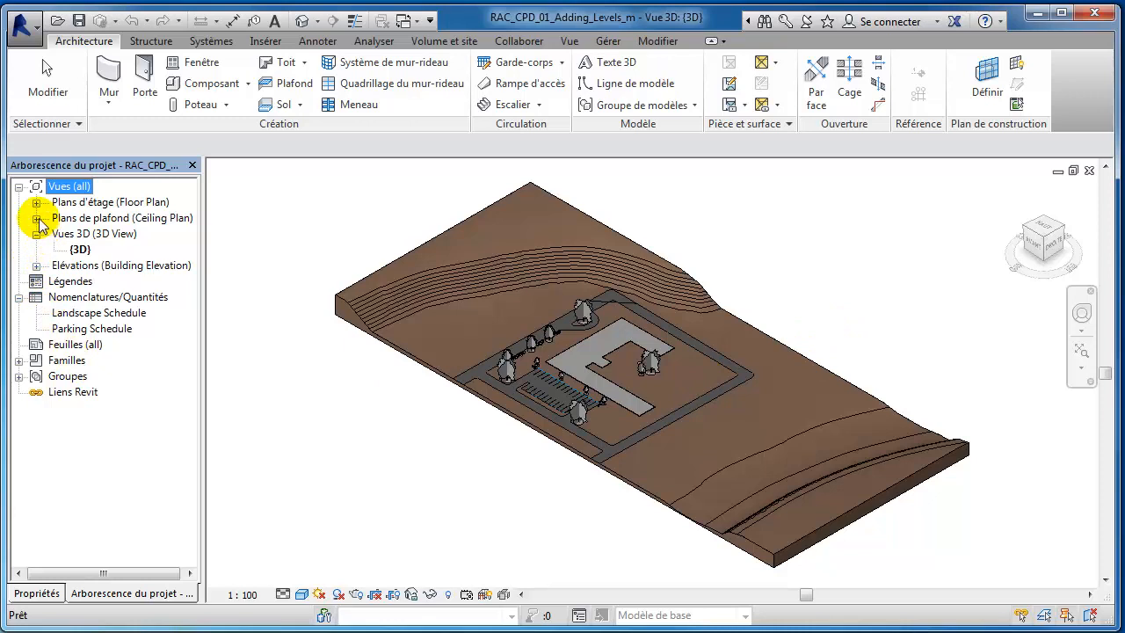
pyautogui.click(36, 265)
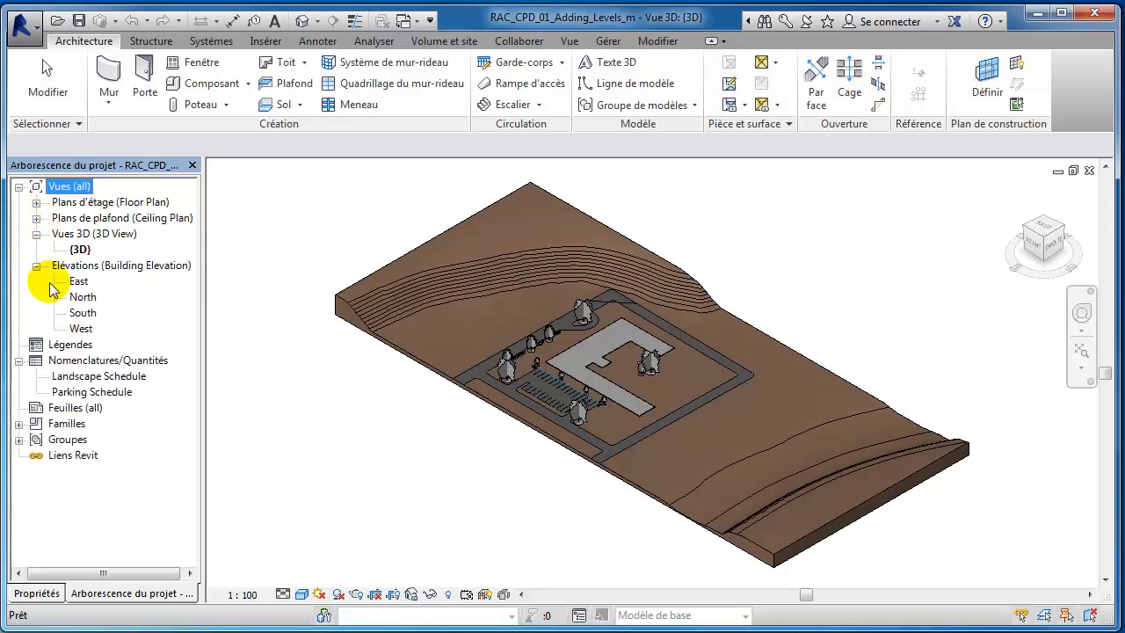
pyautogui.doubleClick(85, 314)
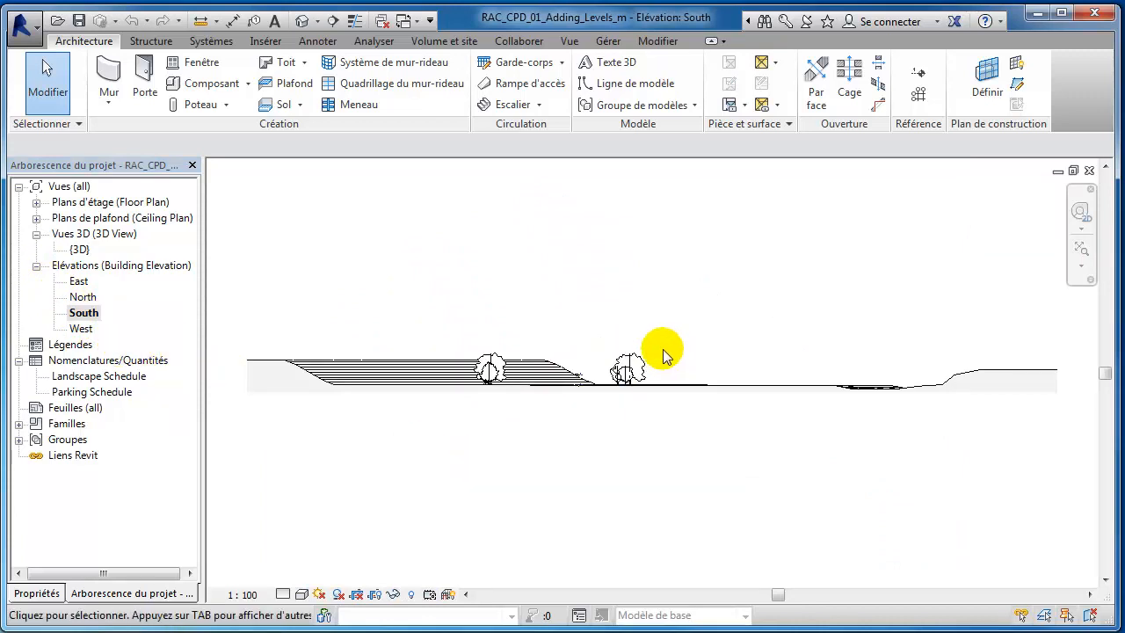
# Hide the whole plants category (Plantes) in the South elevation, using one of the trees.
pyautogui.click(638, 362)
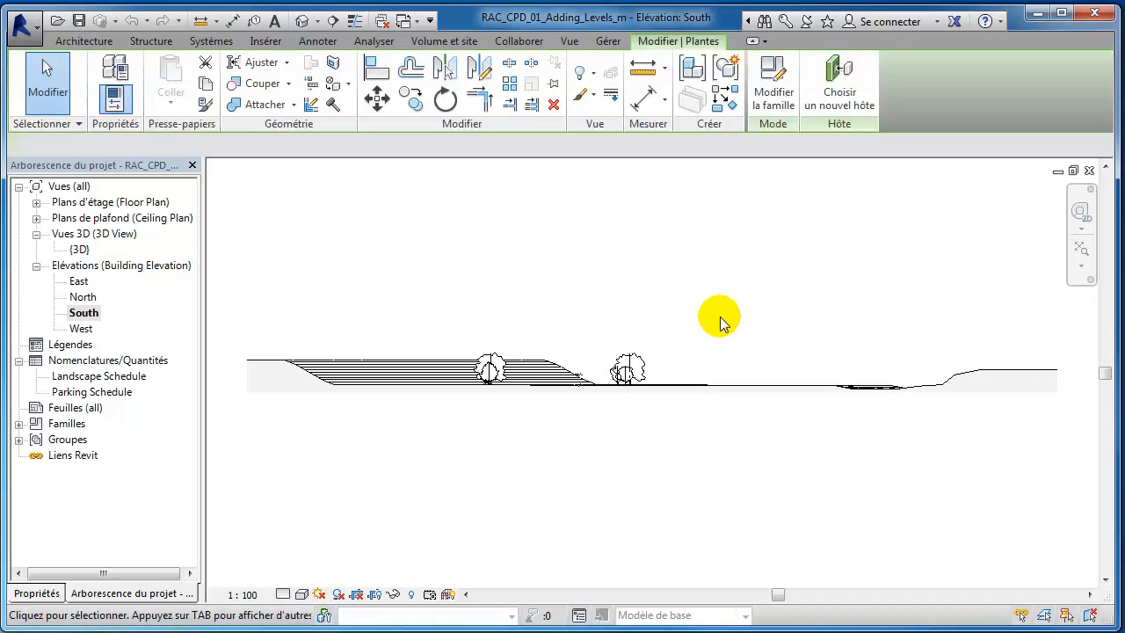
pyautogui.rightClick(717, 292)
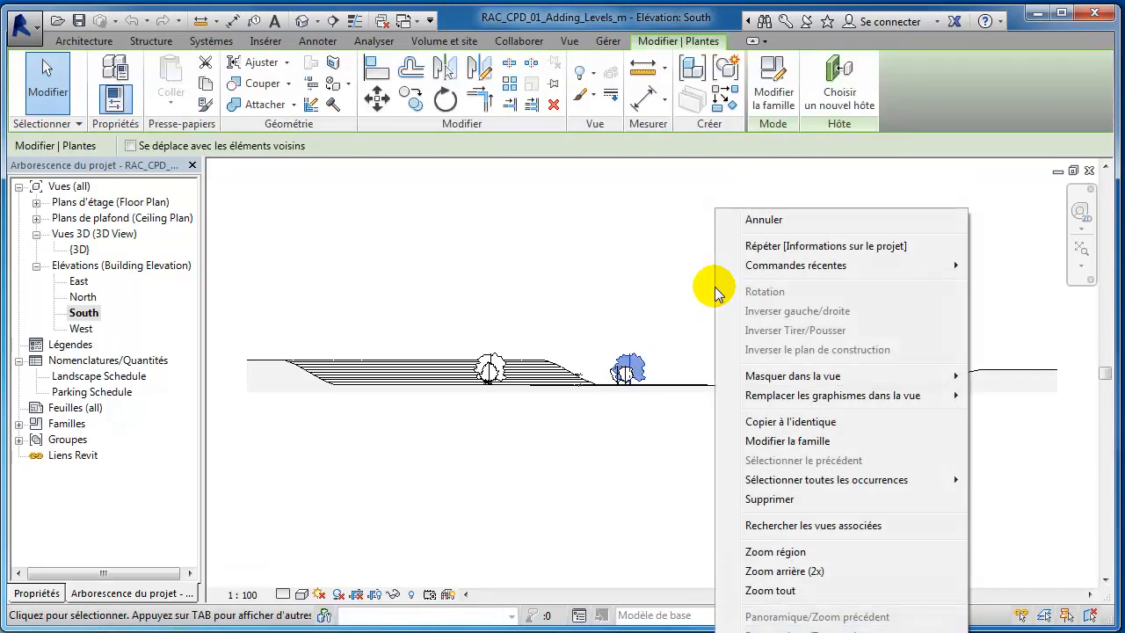
pyautogui.moveTo(772, 380)
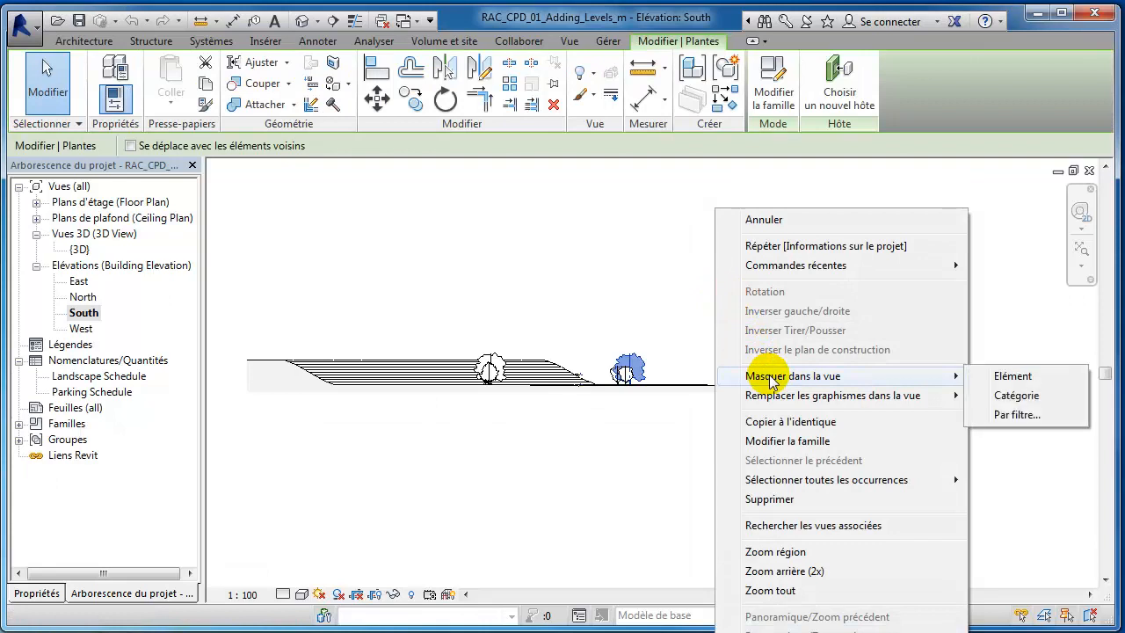
pyautogui.click(1016, 396)
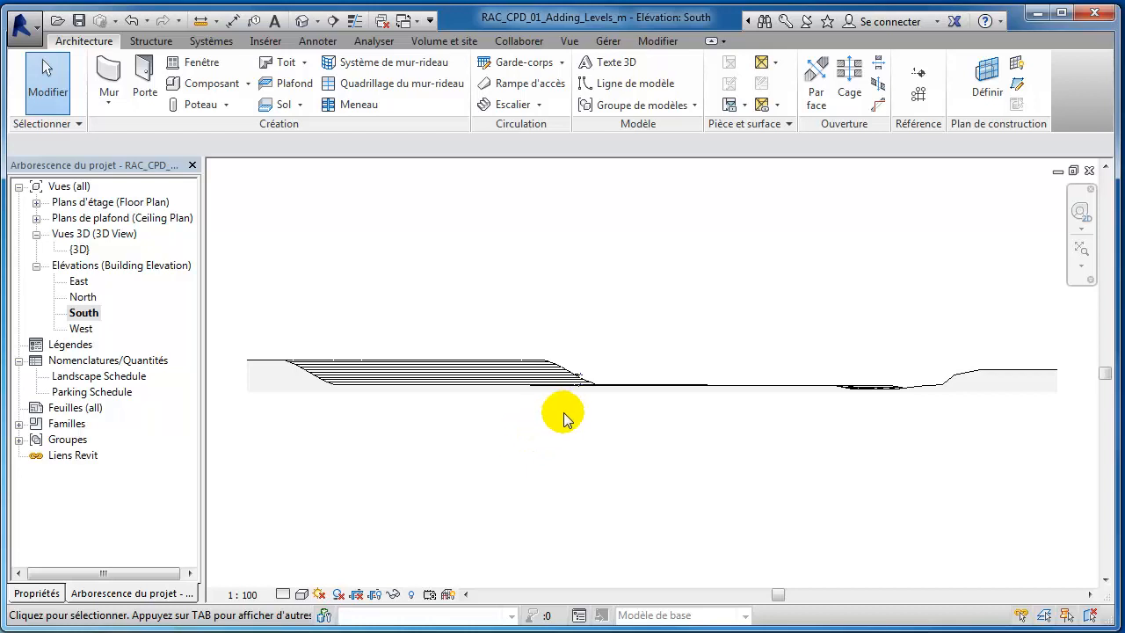
# Set the elevation of Level 2 to 3800.
pyautogui.scroll(2, 571, 390)
pyautogui.scroll(4, 573, 390)
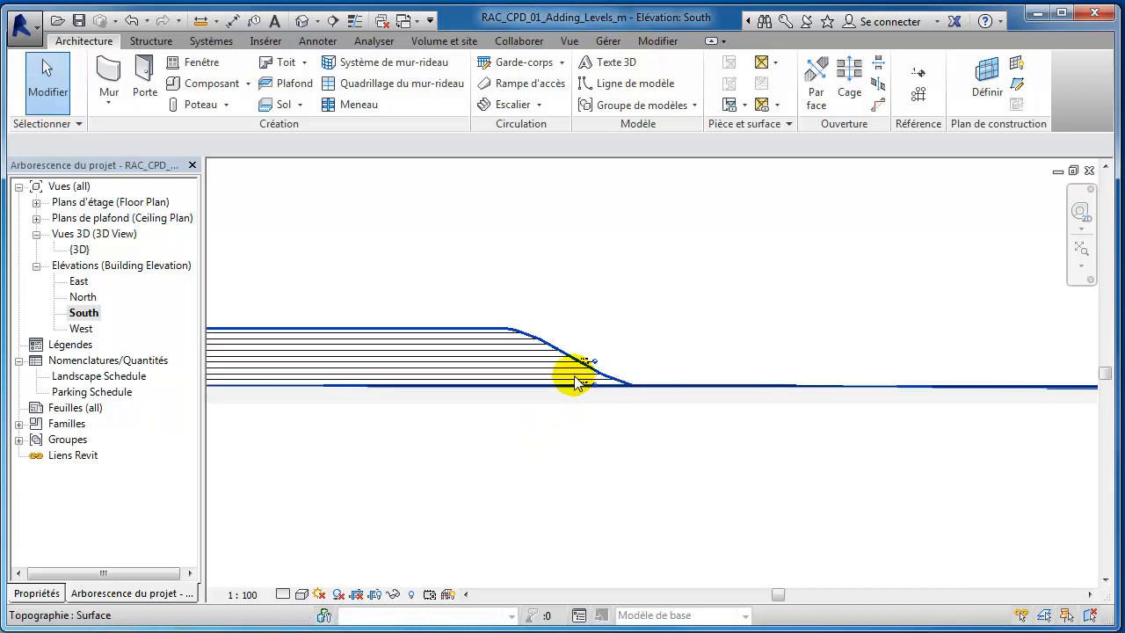
pyautogui.scroll(5, 574, 390)
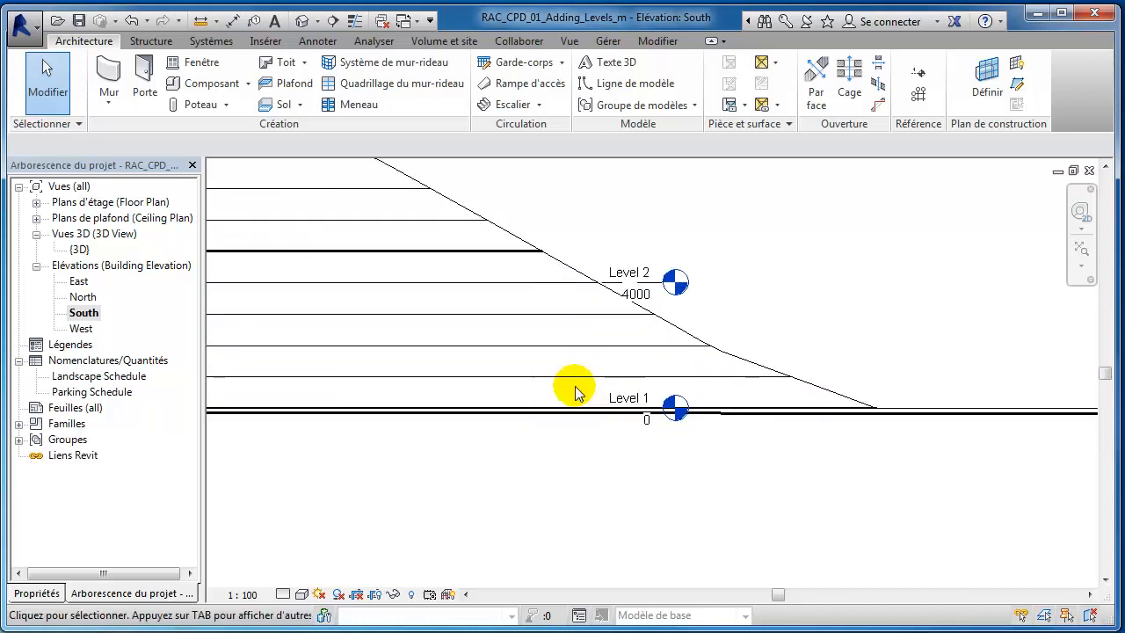
pyautogui.moveTo(589, 417); pyautogui.dragTo(585, 440, button='middle')
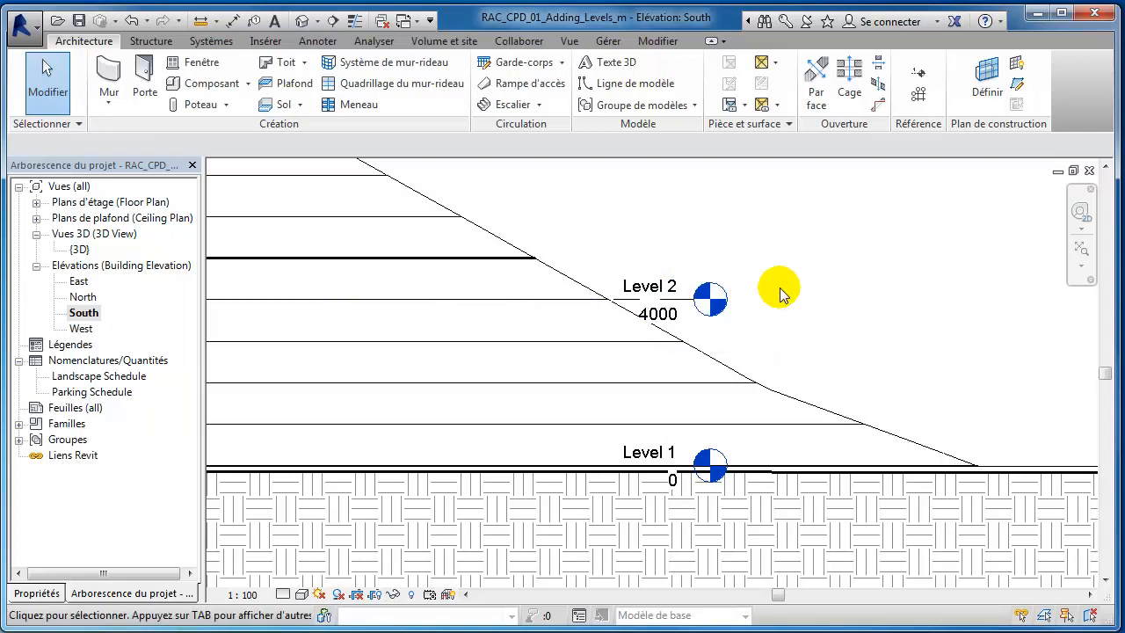
pyautogui.click(629, 300)
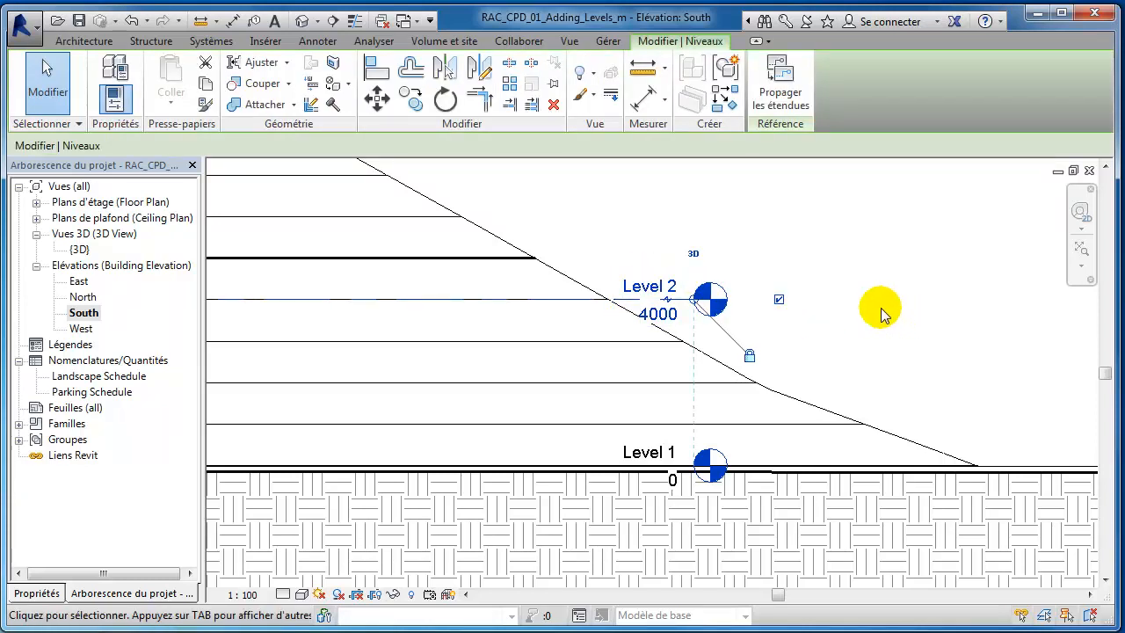
pyautogui.click(668, 318)
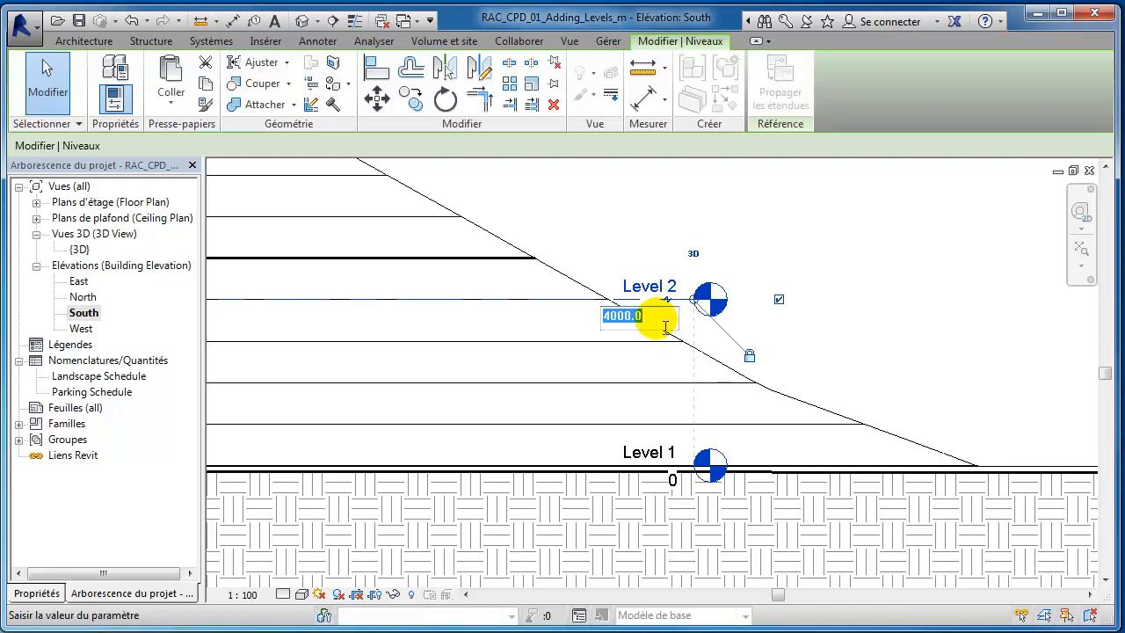
pyautogui.write('3')
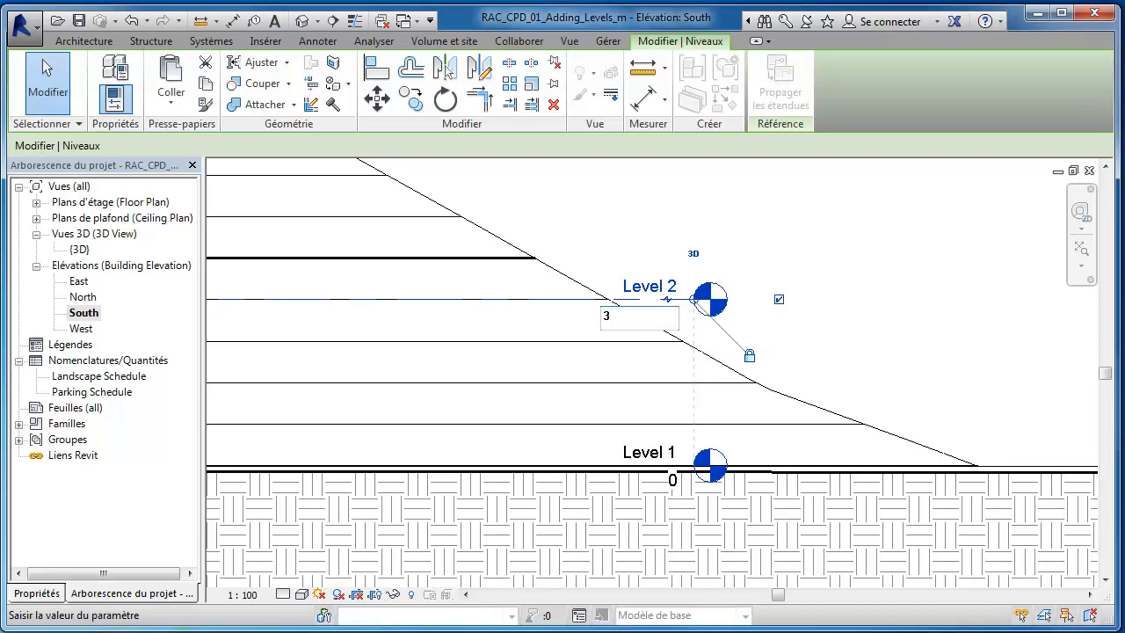
pyautogui.write('800')
pyautogui.press('Return')
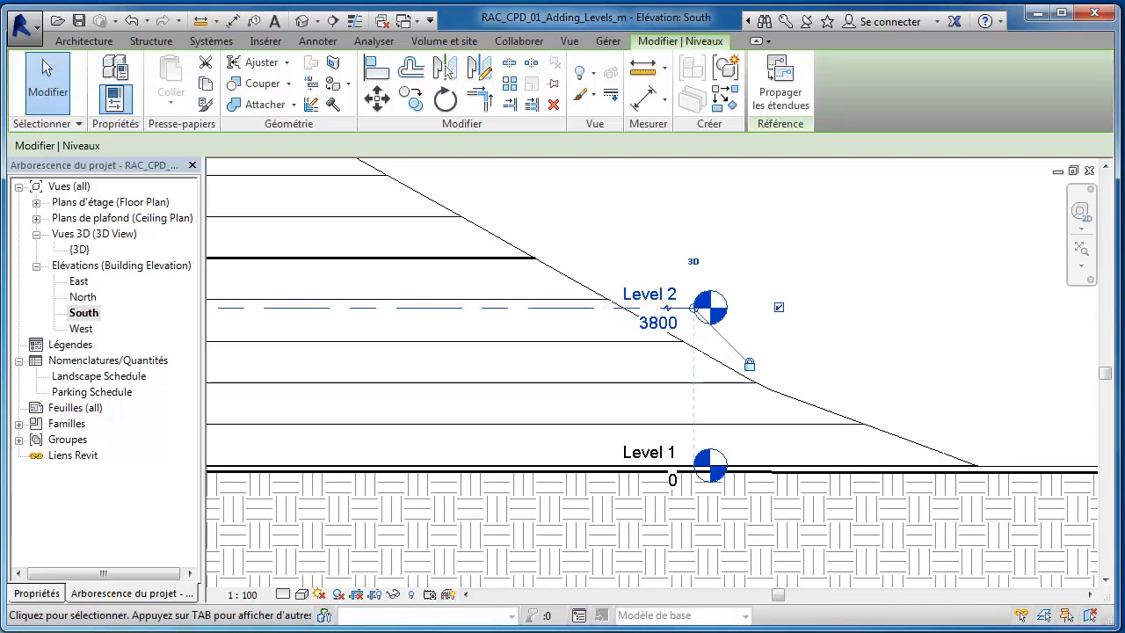
# Add a level above Level 2 with the Level command, picking the Level 2 line at an offset of 3800.
pyautogui.scroll(-1, 651, 373)
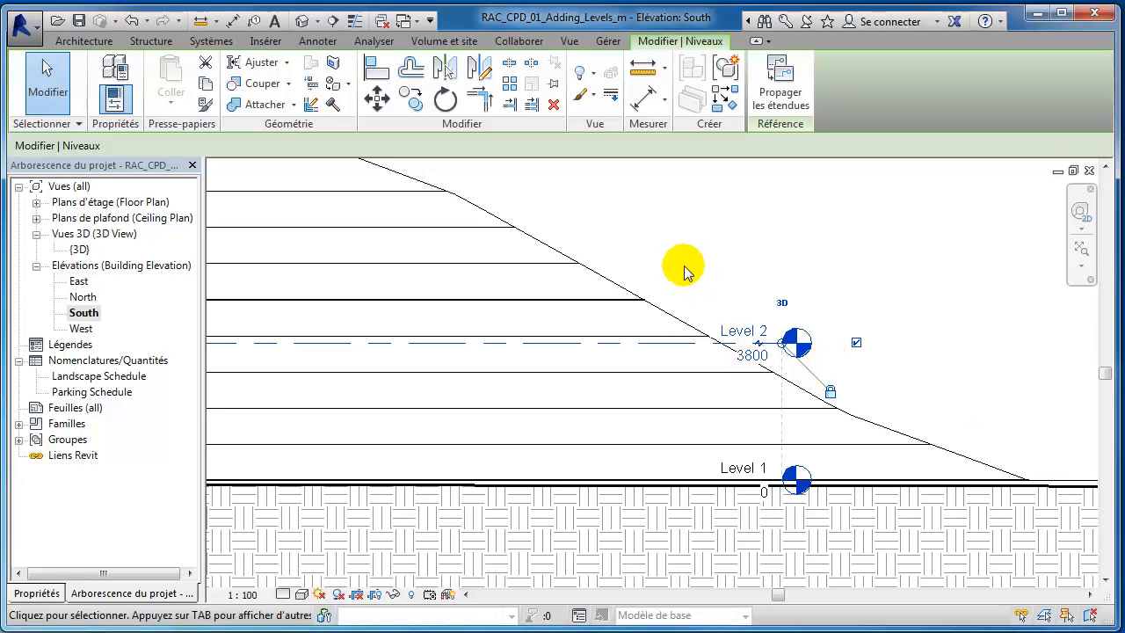
pyautogui.scroll(-3, 685, 273)
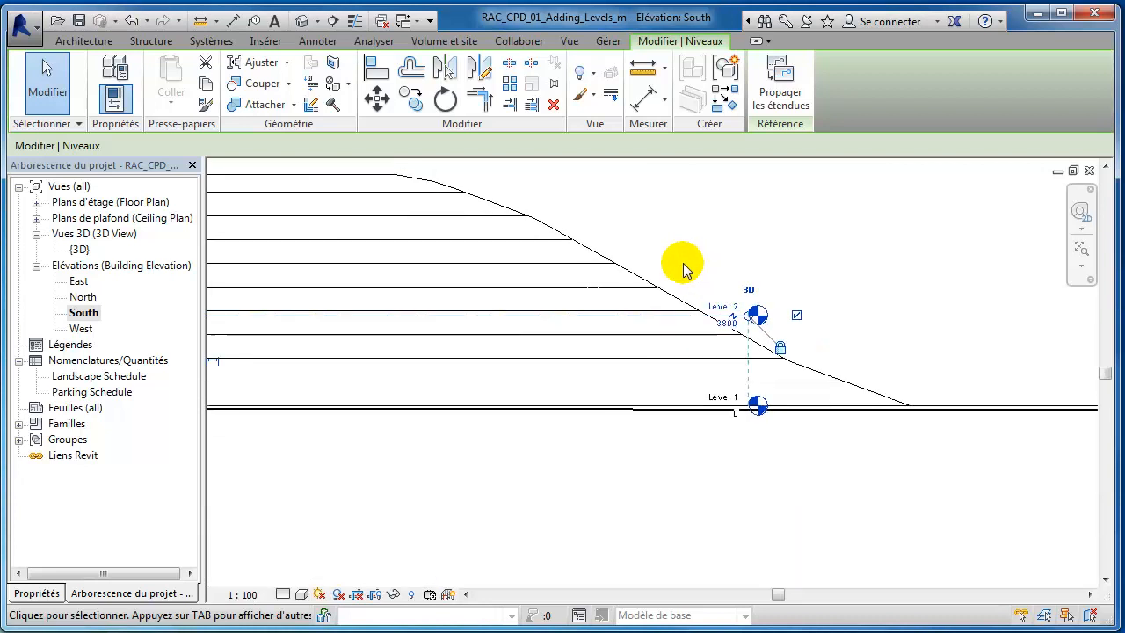
pyautogui.moveTo(602, 287)
pyautogui.mouseDown(button='middle')
pyautogui.moveTo(693, 292)
pyautogui.moveTo(834, 335)
pyautogui.mouseUp(button='middle')
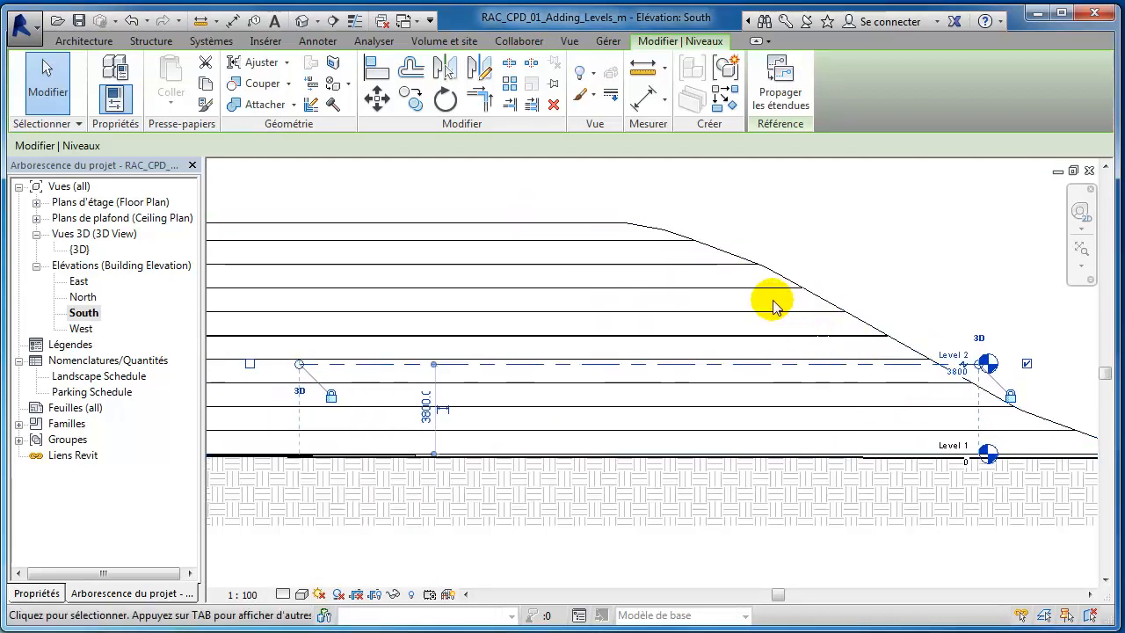
pyautogui.scroll(-3, 774, 303)
pyautogui.moveTo(653, 308); pyautogui.dragTo(798, 343, button='middle')
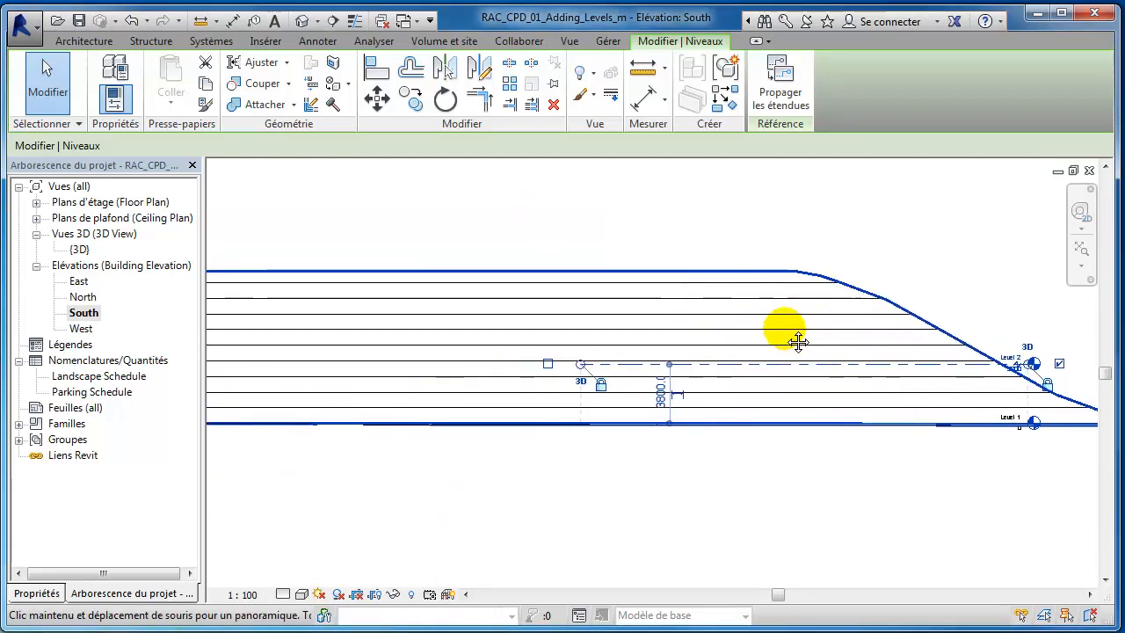
pyautogui.scroll(2, 623, 337)
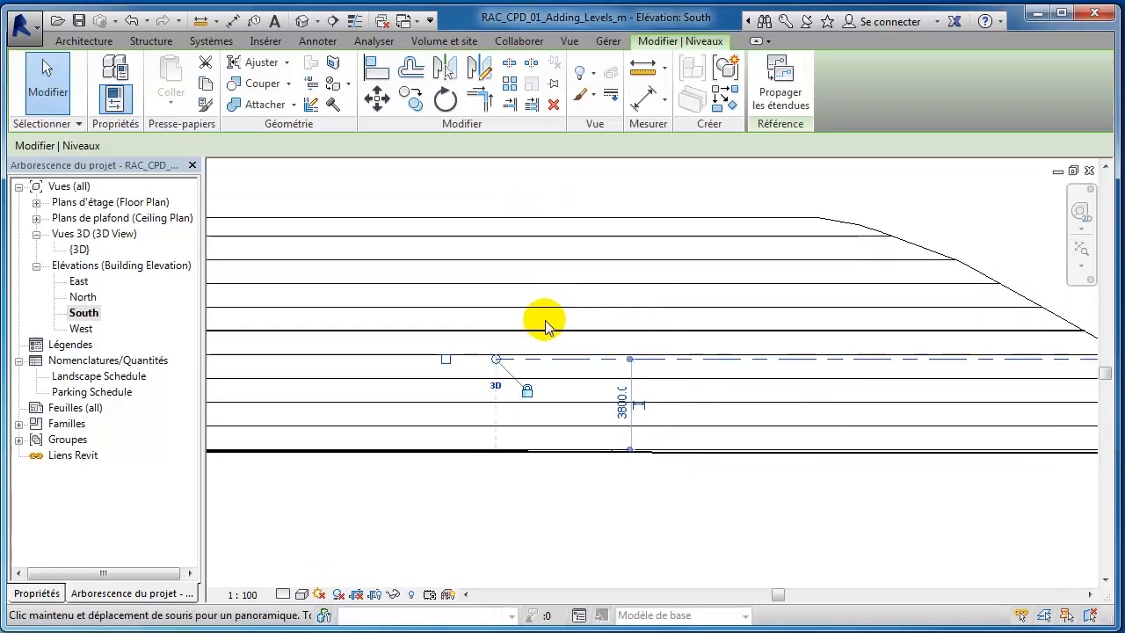
pyautogui.moveTo(694, 309); pyautogui.dragTo(612, 306, button='middle')
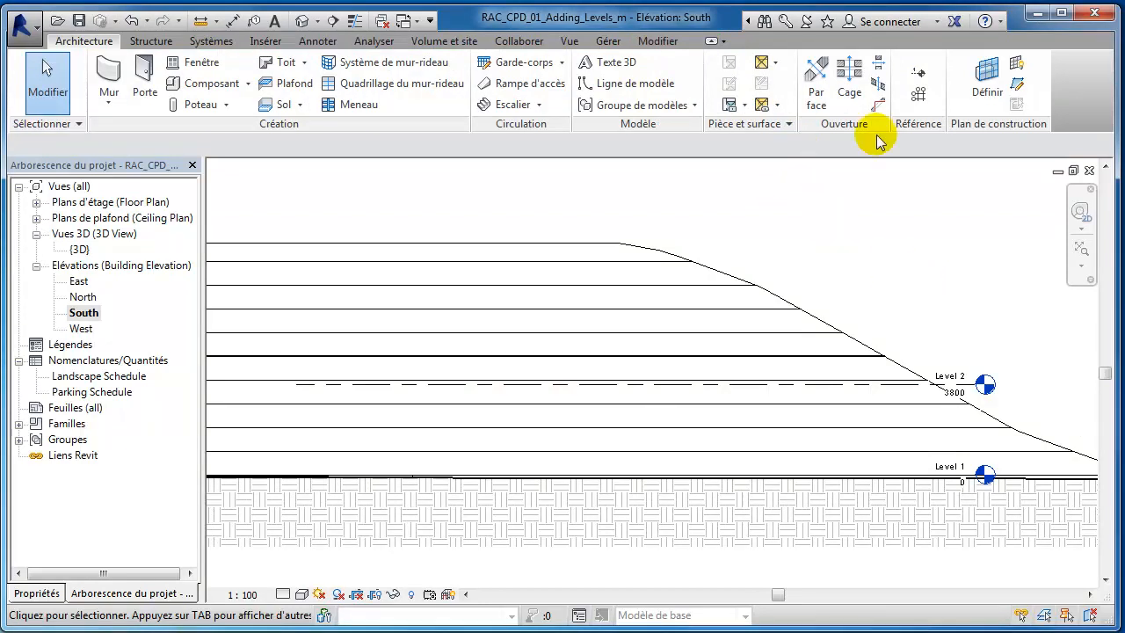
pyautogui.click(919, 77)
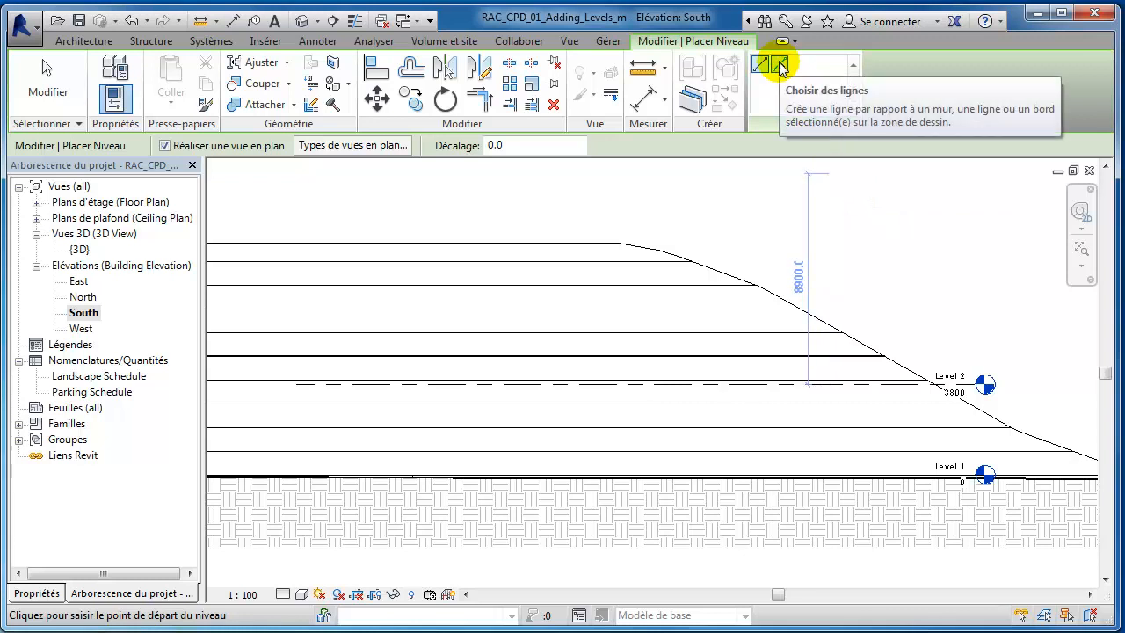
pyautogui.click(780, 67)
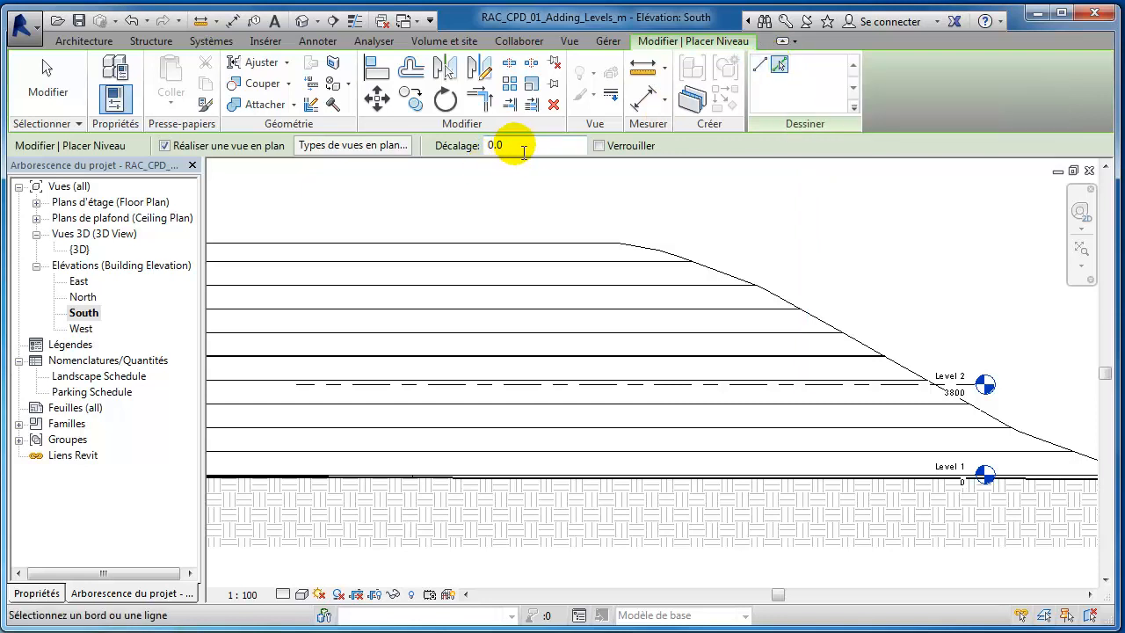
pyautogui.doubleClick(496, 145)
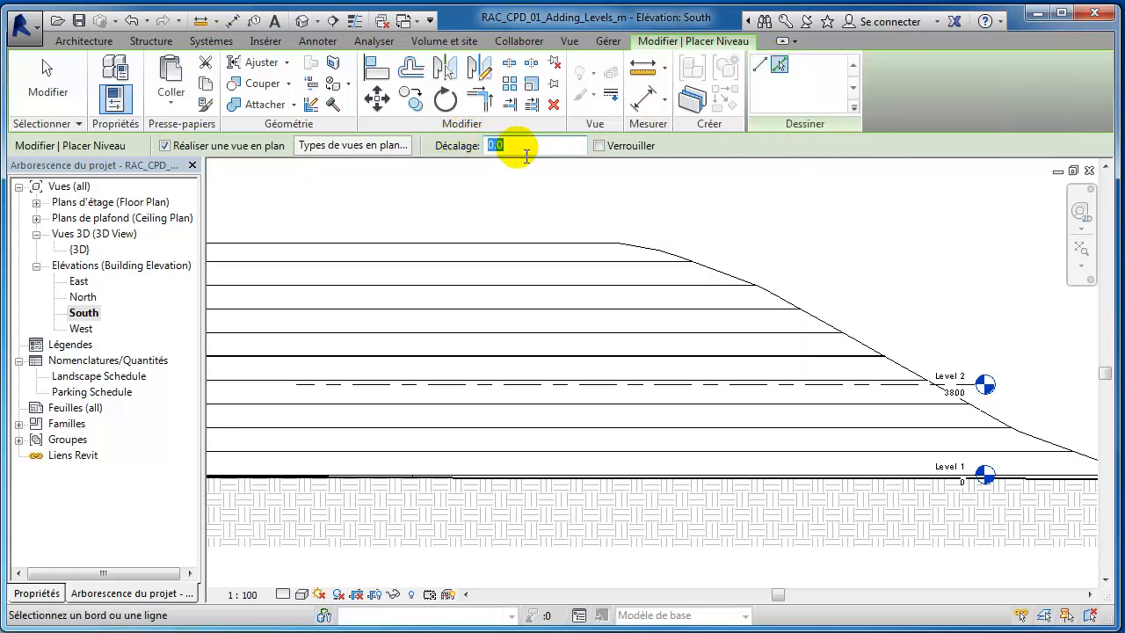
pyautogui.write('3800')
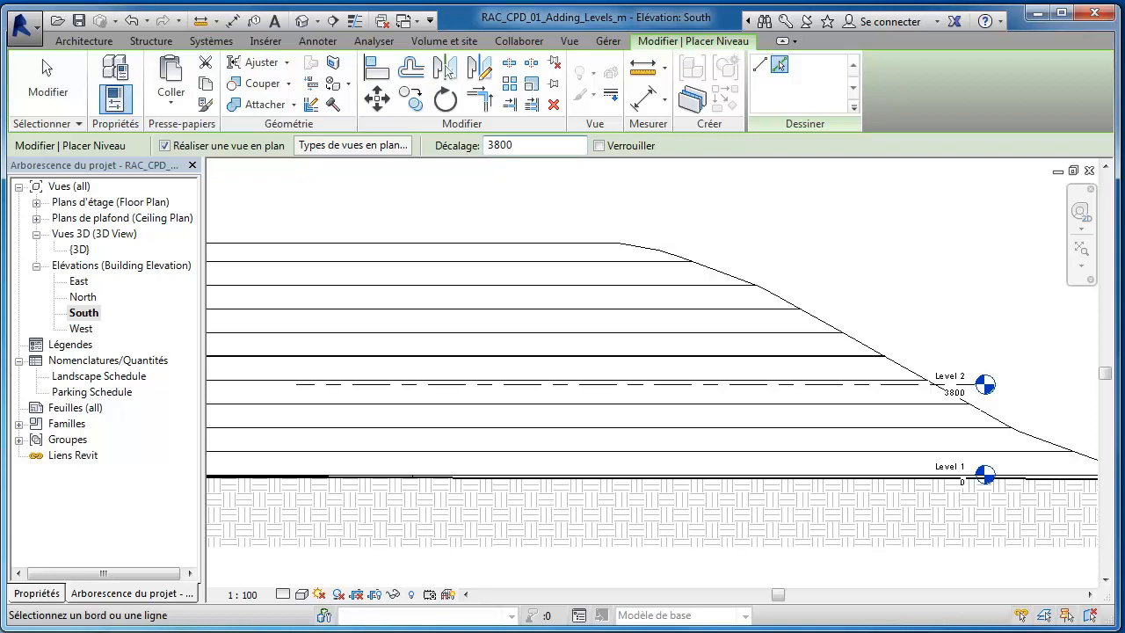
pyautogui.press('Return')
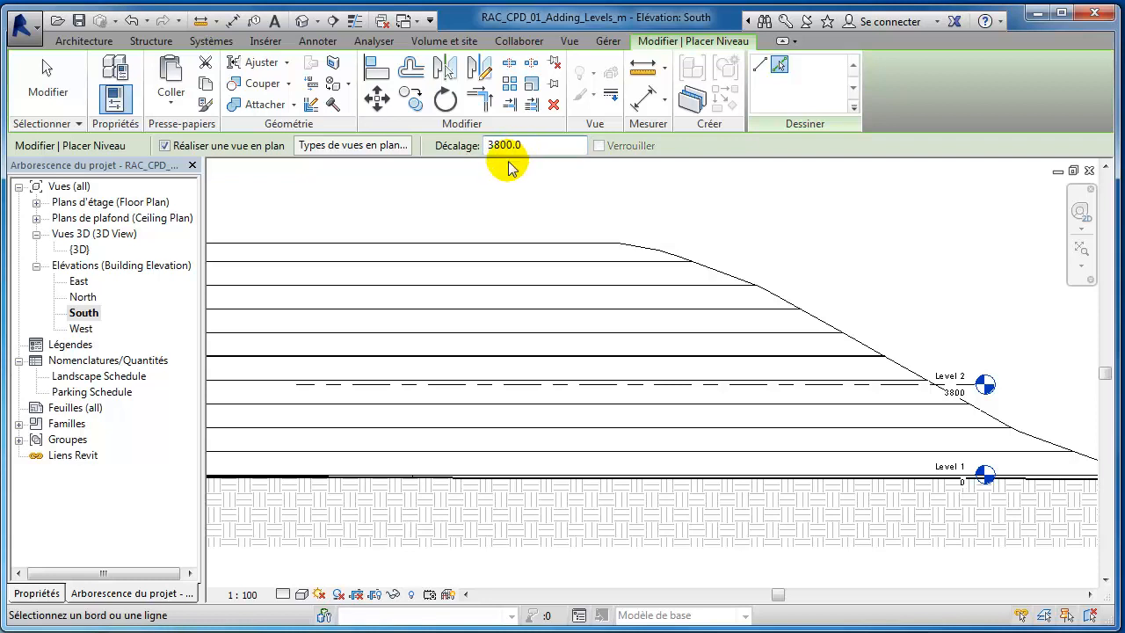
pyautogui.click(603, 385)
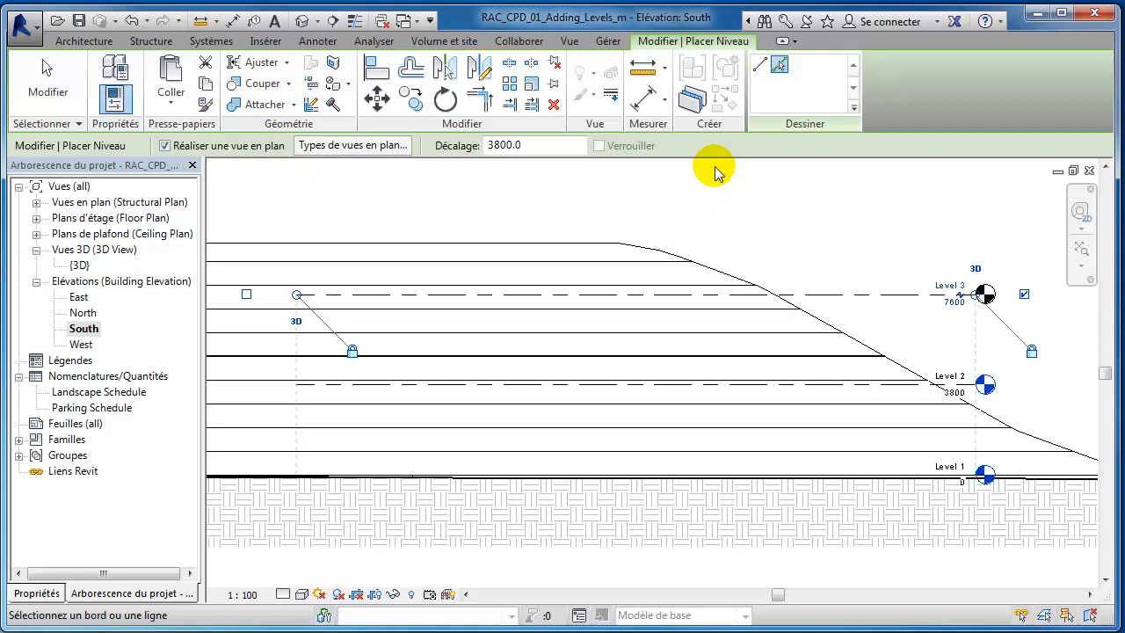
# Add another level above Level 3 by picking the Level 3 line with the 3800 offset.
pyautogui.click(759, 65)
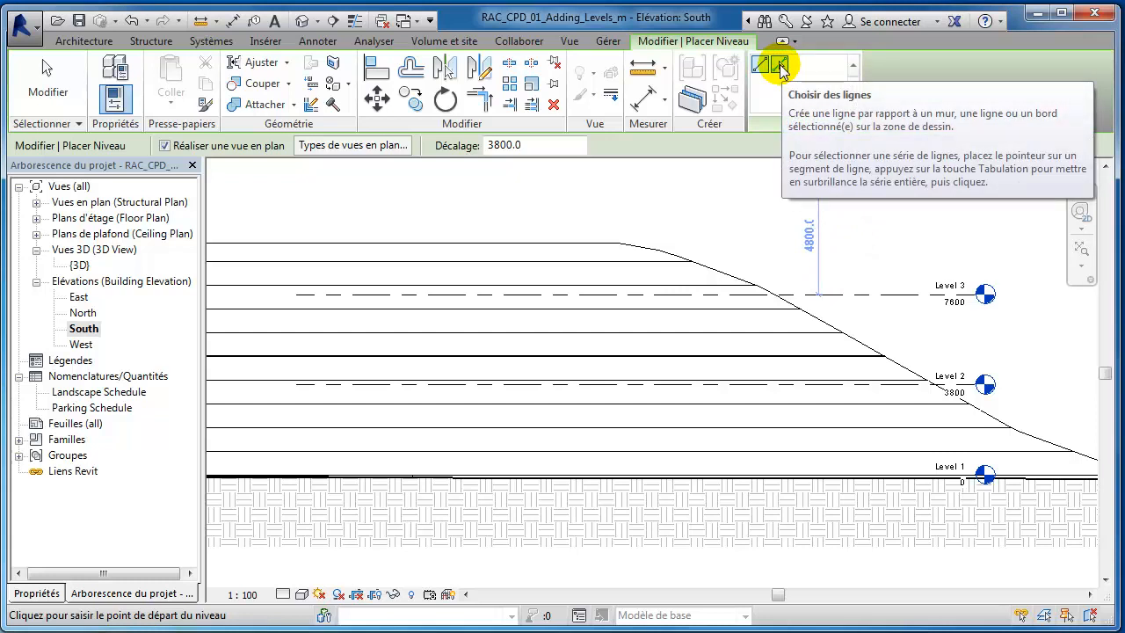
pyautogui.click(781, 67)
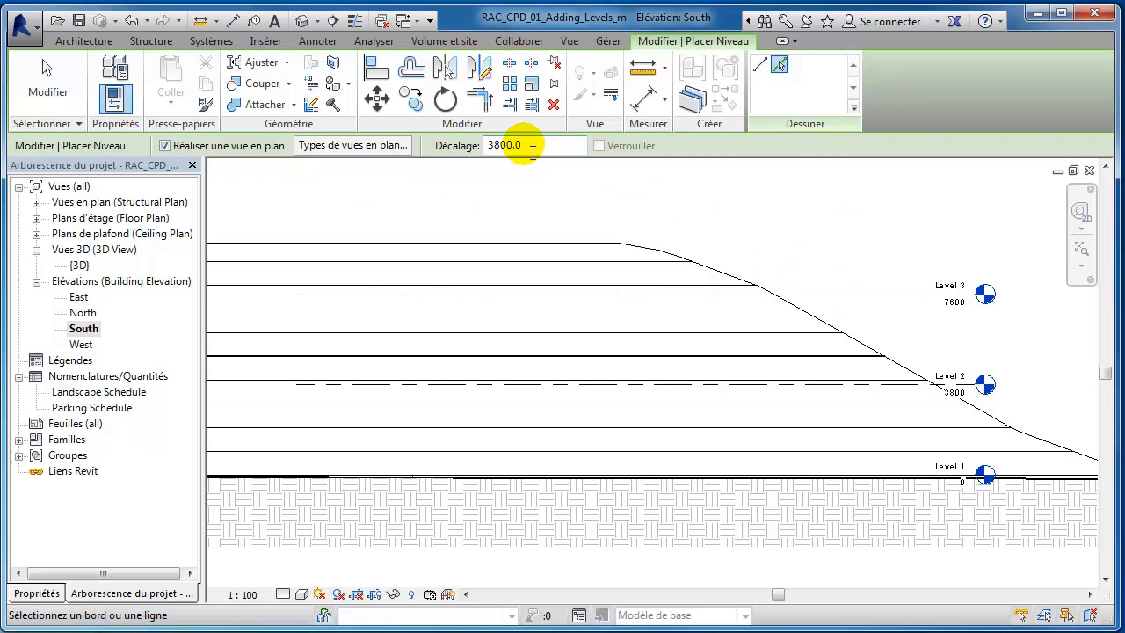
pyautogui.moveTo(854, 244); pyautogui.dragTo(647, 214, button='middle')
pyautogui.scroll(3, 740, 275)
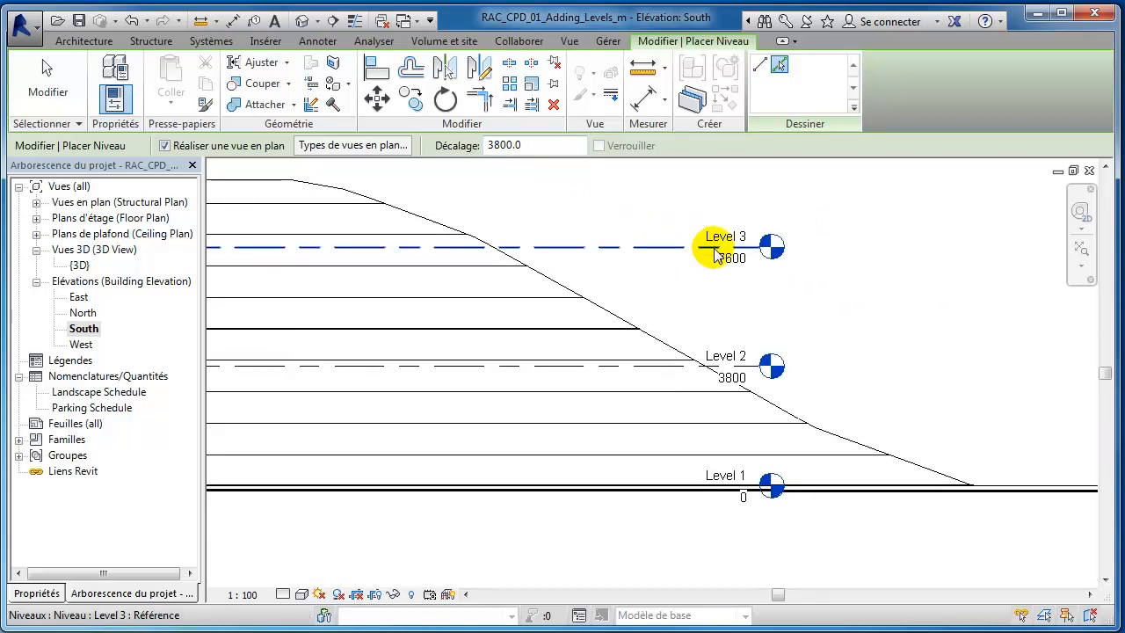
pyautogui.scroll(1, 678, 259)
pyautogui.moveTo(678, 259); pyautogui.dragTo(764, 367, button='middle')
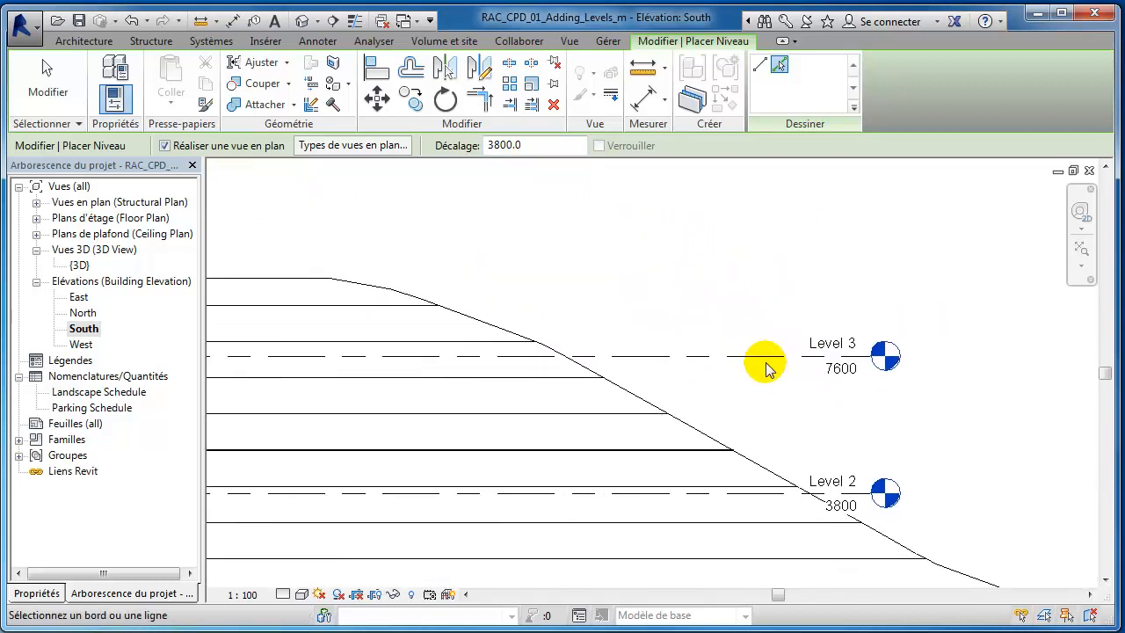
pyautogui.scroll(-1, 765, 367)
pyautogui.moveTo(829, 419); pyautogui.dragTo(832, 388, button='middle')
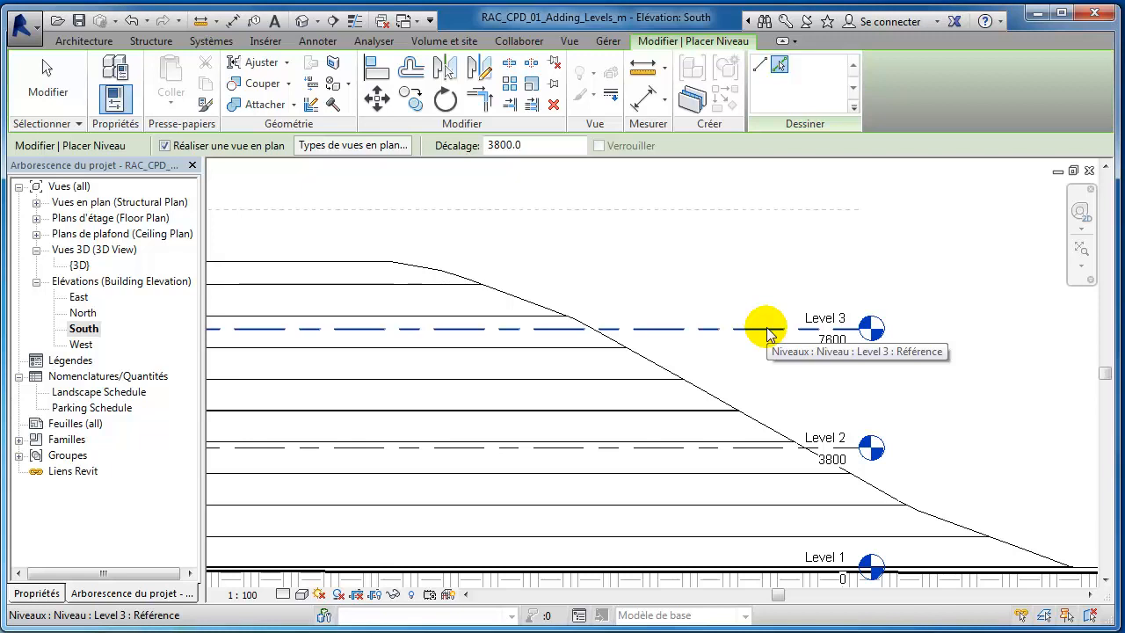
pyautogui.click(767, 330)
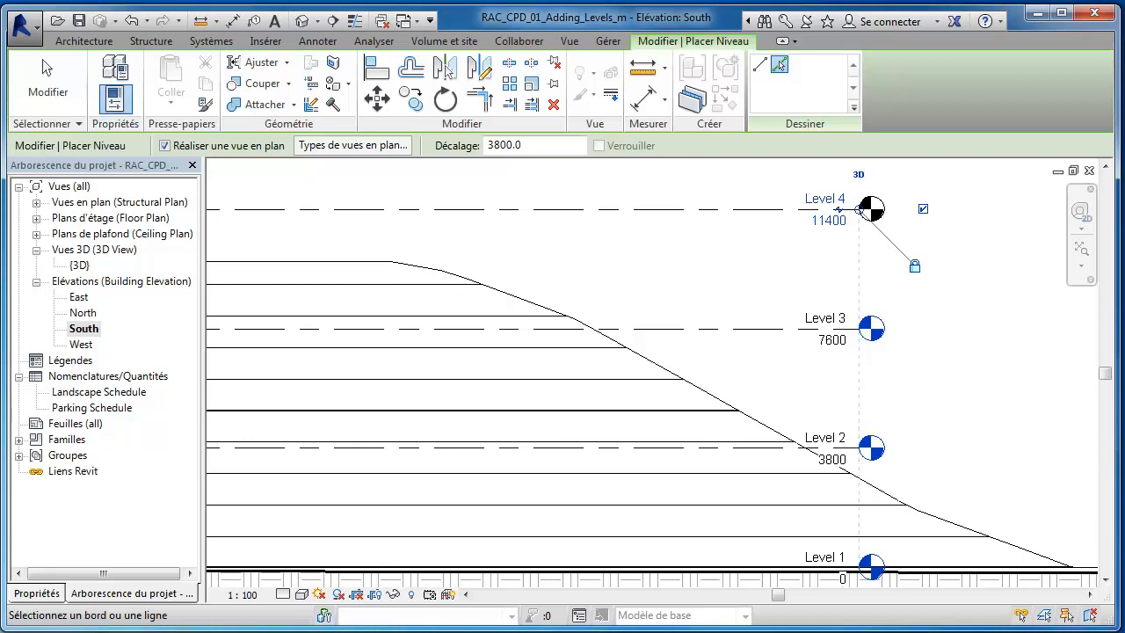
# Expand the structural plan views (Vues en plan) in the project browser to check the new levels' plans.
pyautogui.moveTo(709, 309); pyautogui.dragTo(693, 415, button='middle')
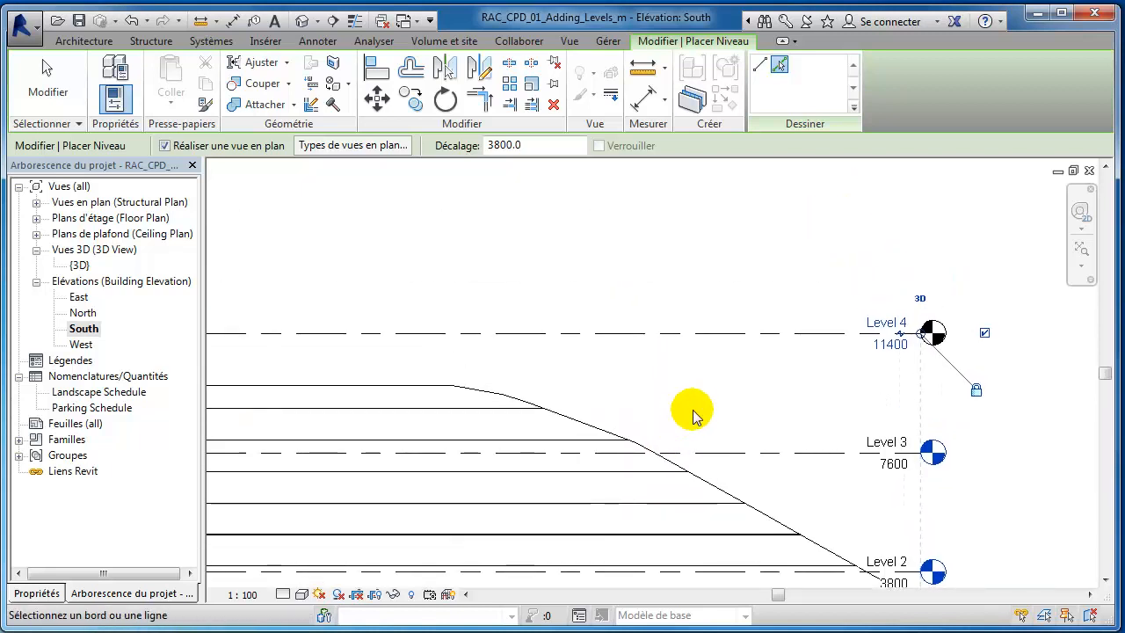
pyautogui.scroll(-1, 692, 415)
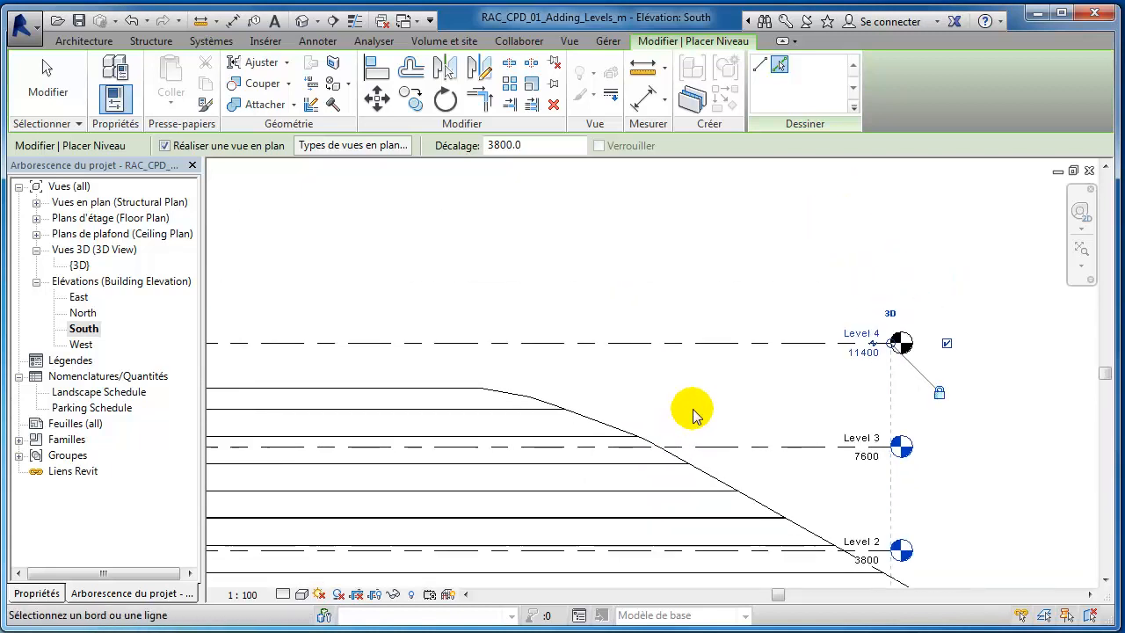
pyautogui.click(36, 203)
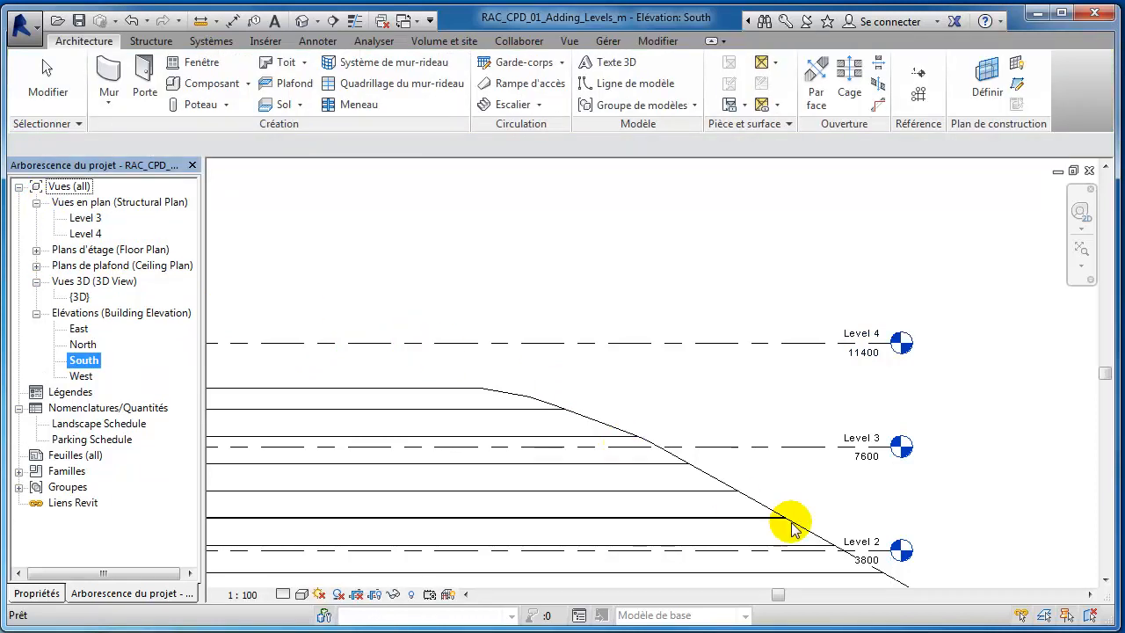
# Collapse the structural plan views and expand the floor plans in the project browser to check the new levels' plans.
pyautogui.click(37, 202)
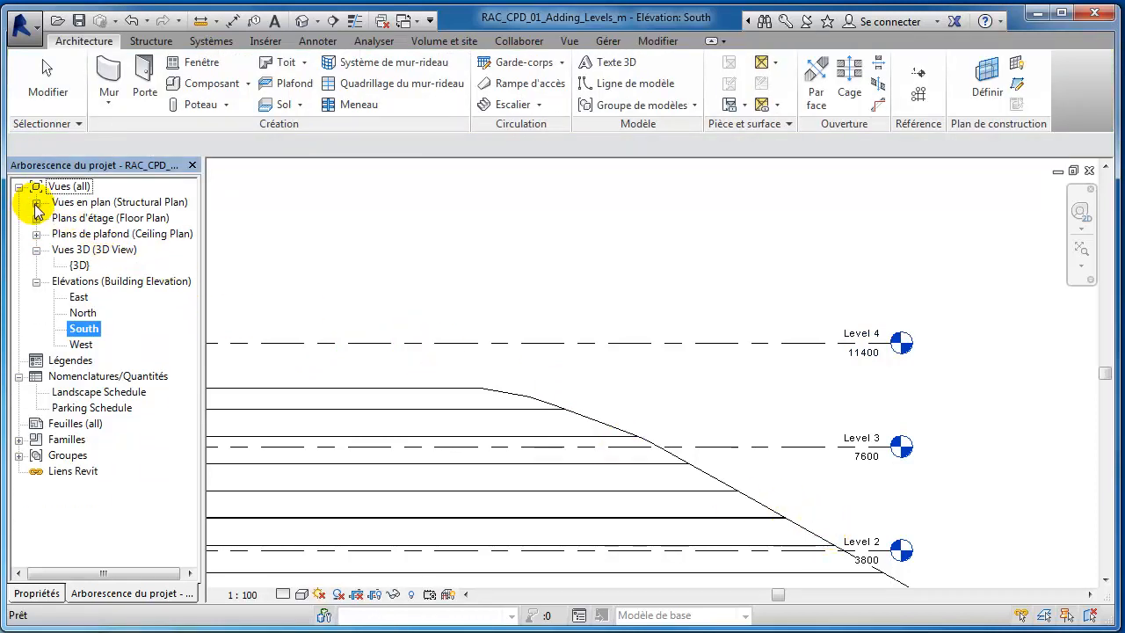
pyautogui.click(36, 218)
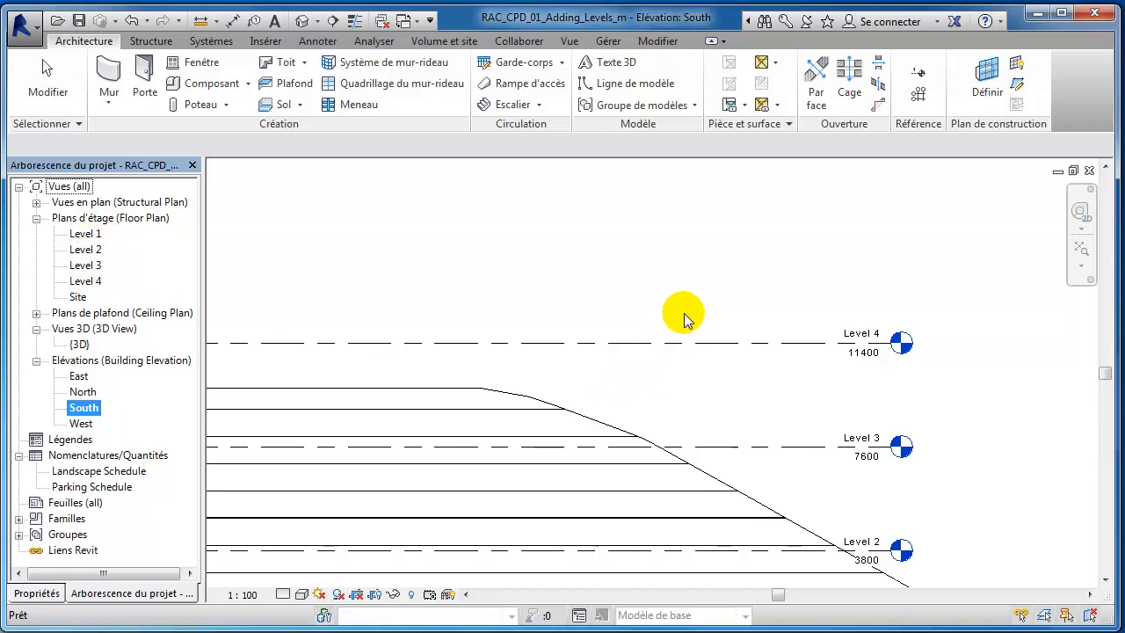
pyautogui.click(711, 325)
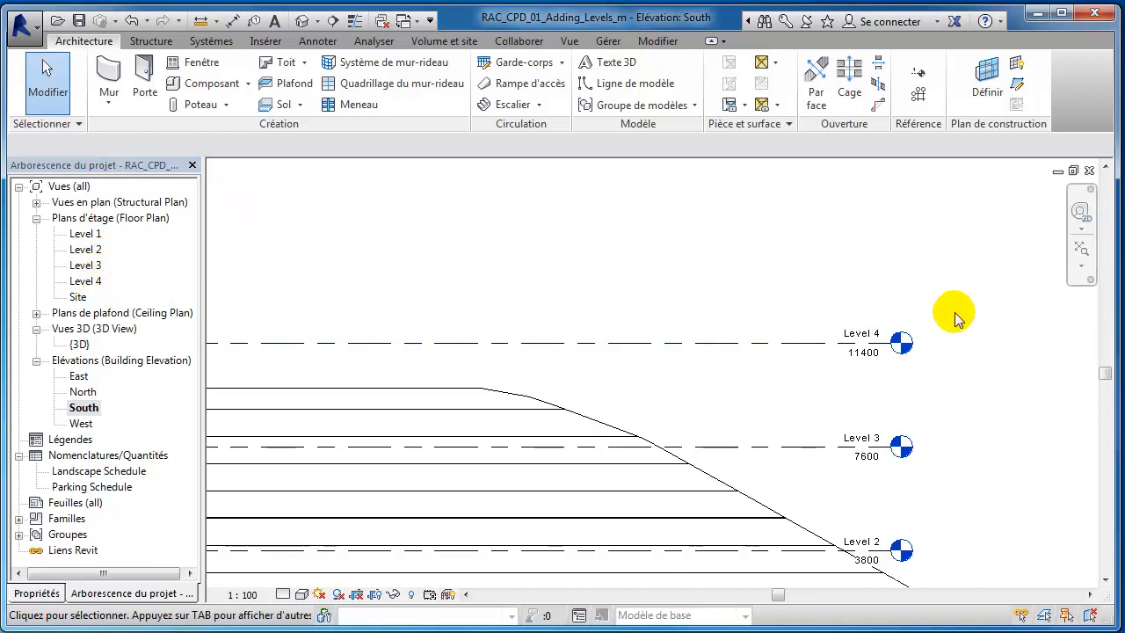
# Add a level without plan views by picking the Level 4 line at a 2000 offset, and check the ceiling plans list.
pyautogui.click(918, 74)
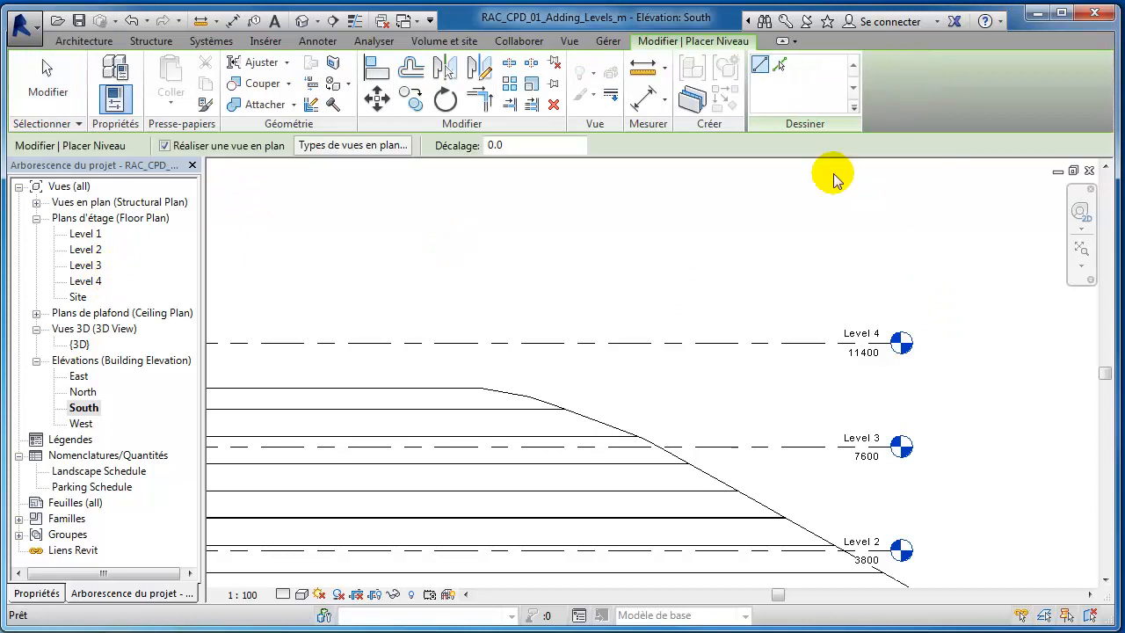
pyautogui.click(781, 67)
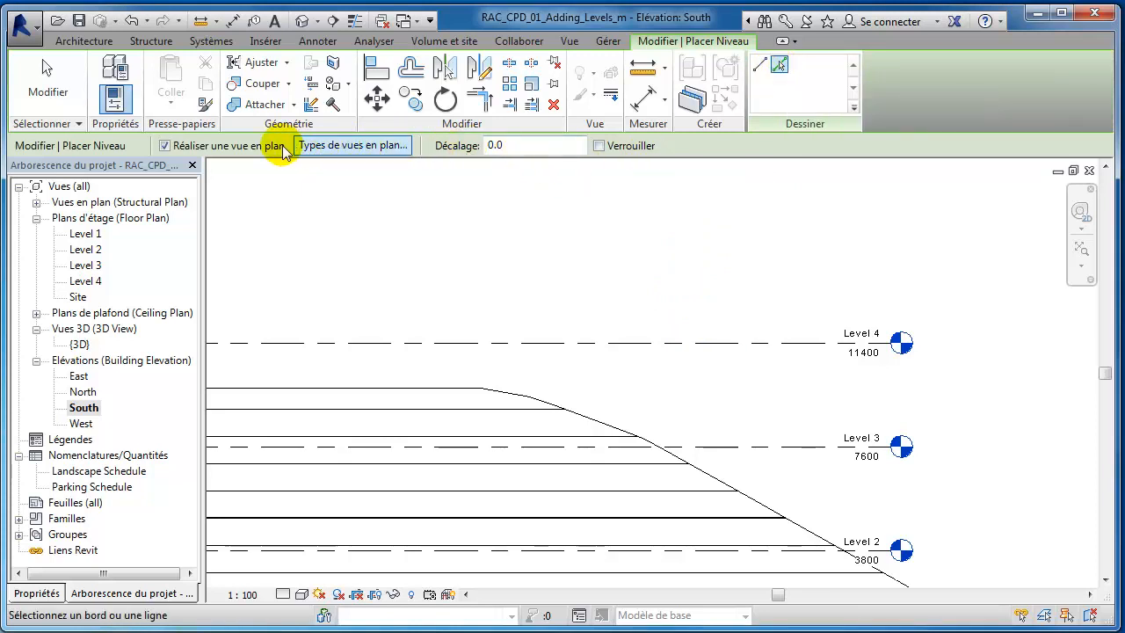
pyautogui.click(166, 147)
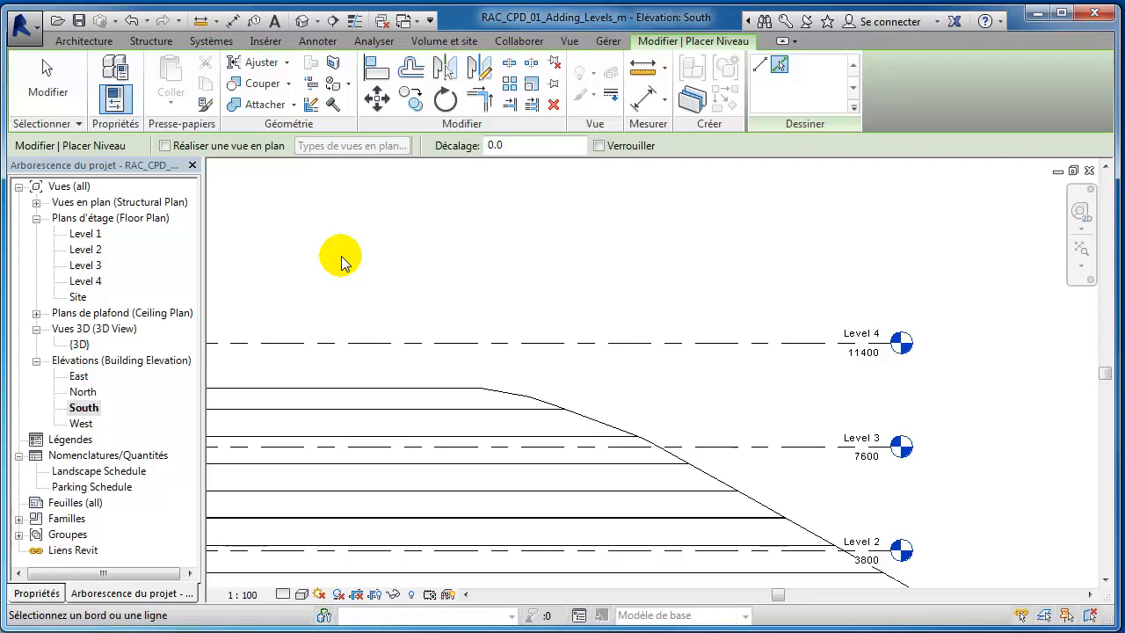
pyautogui.click(497, 146)
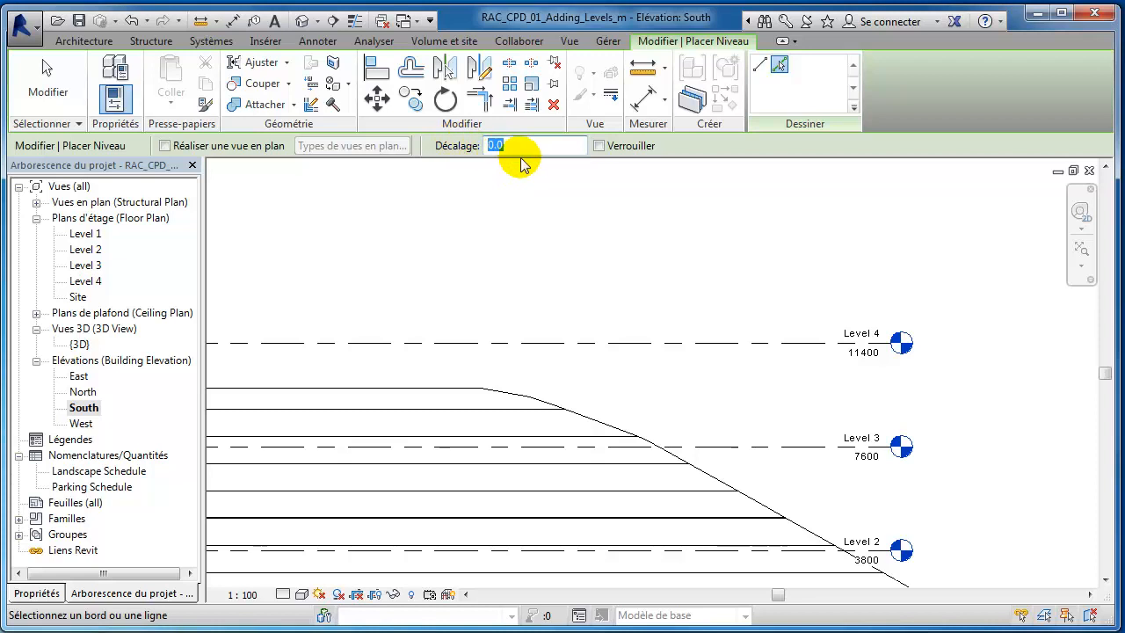
pyautogui.write('200')
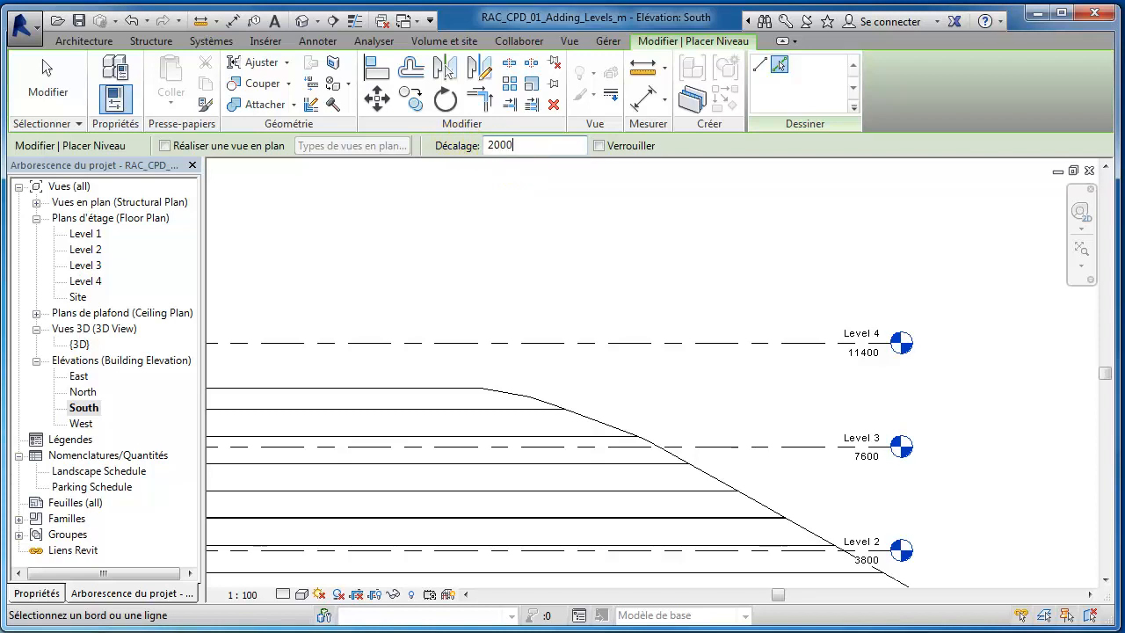
pyautogui.press('Return')
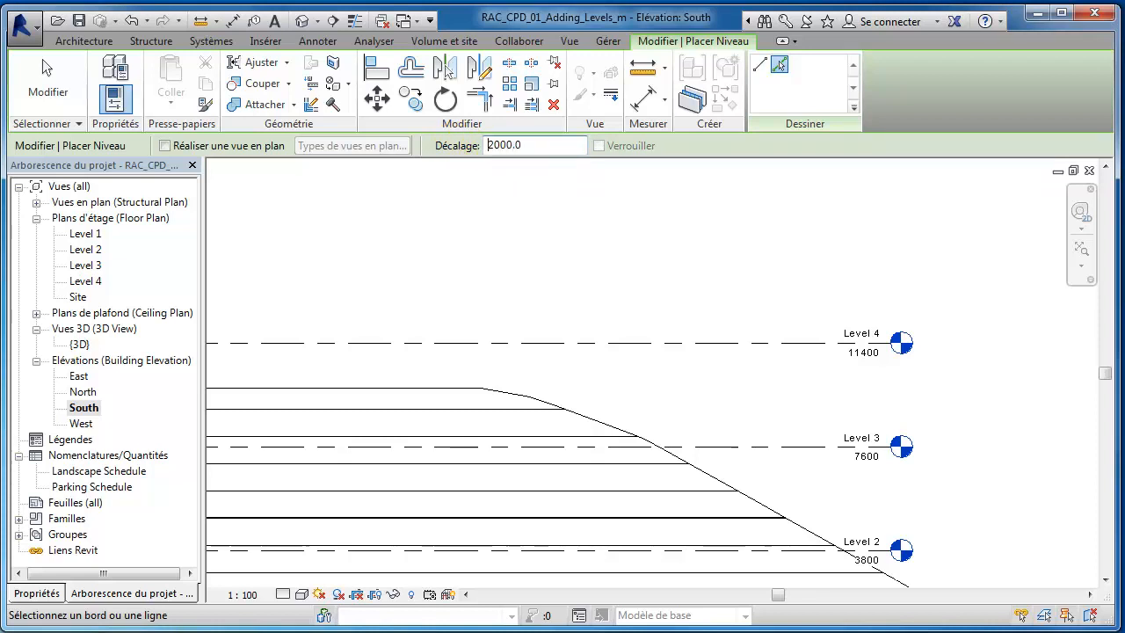
pyautogui.click(692, 343)
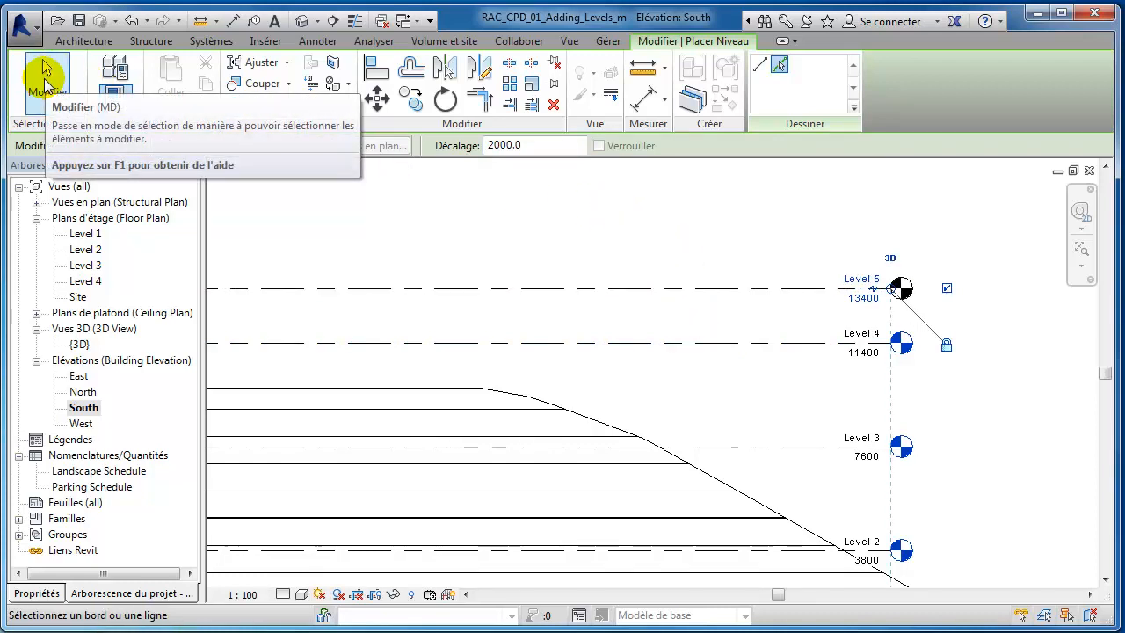
pyautogui.click(47, 70)
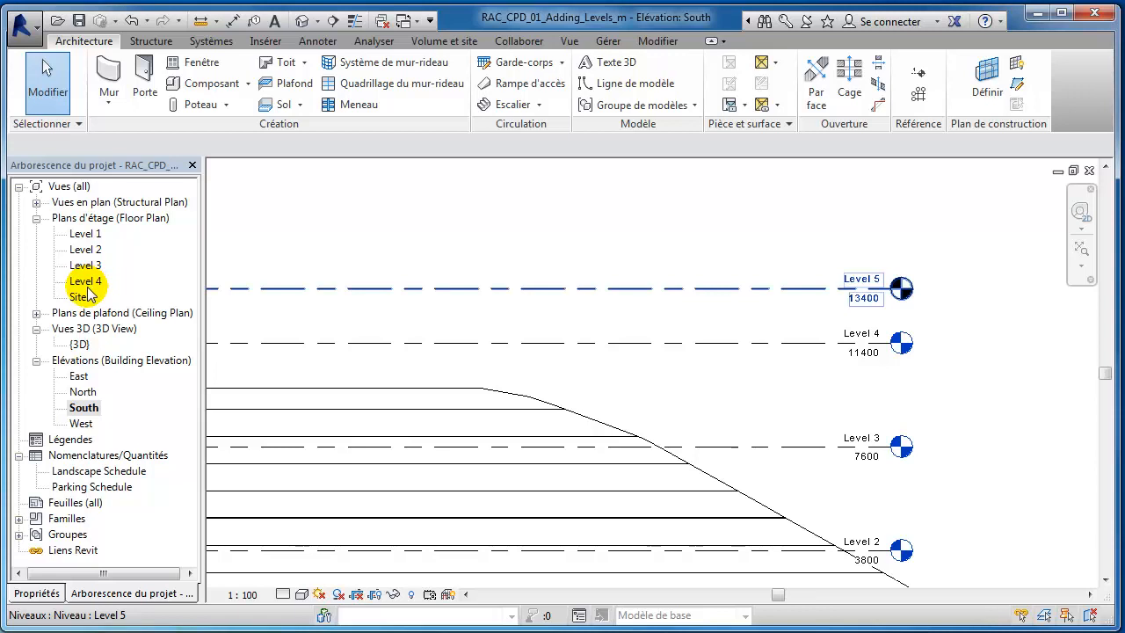
pyautogui.click(36, 313)
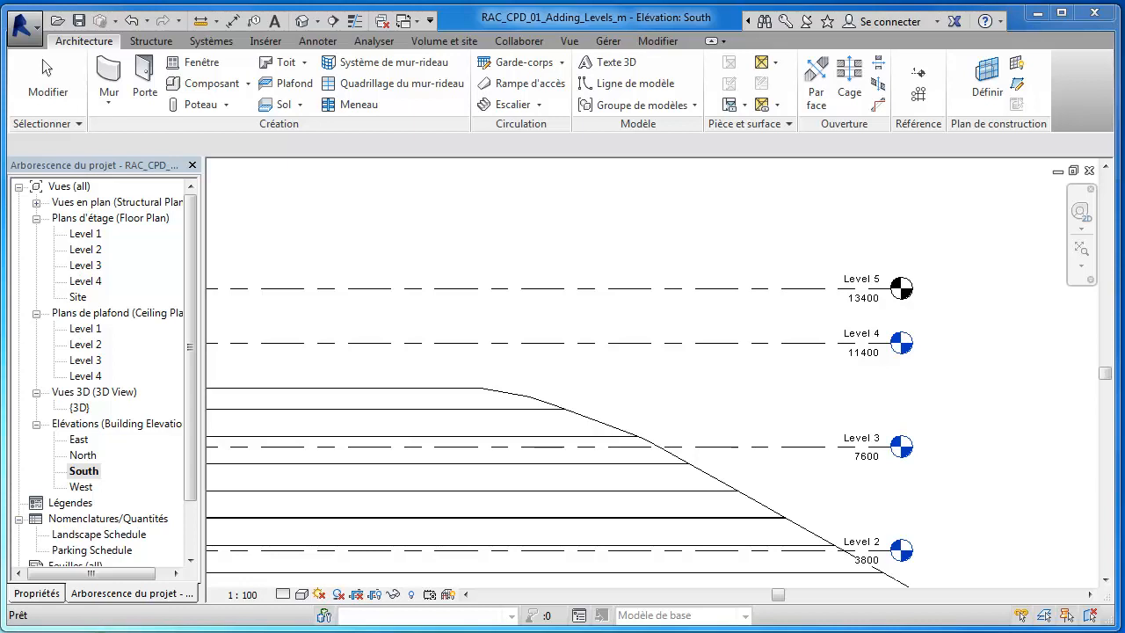
# Set the elevation of Level 5 to 12400.
pyautogui.click(813, 289)
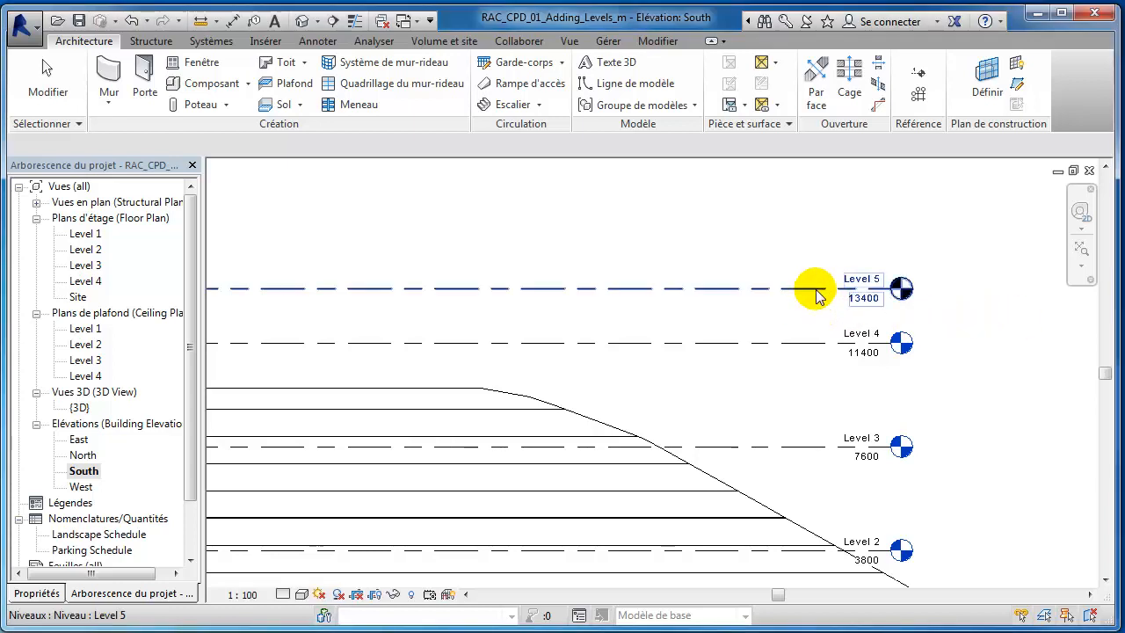
pyautogui.click(798, 289)
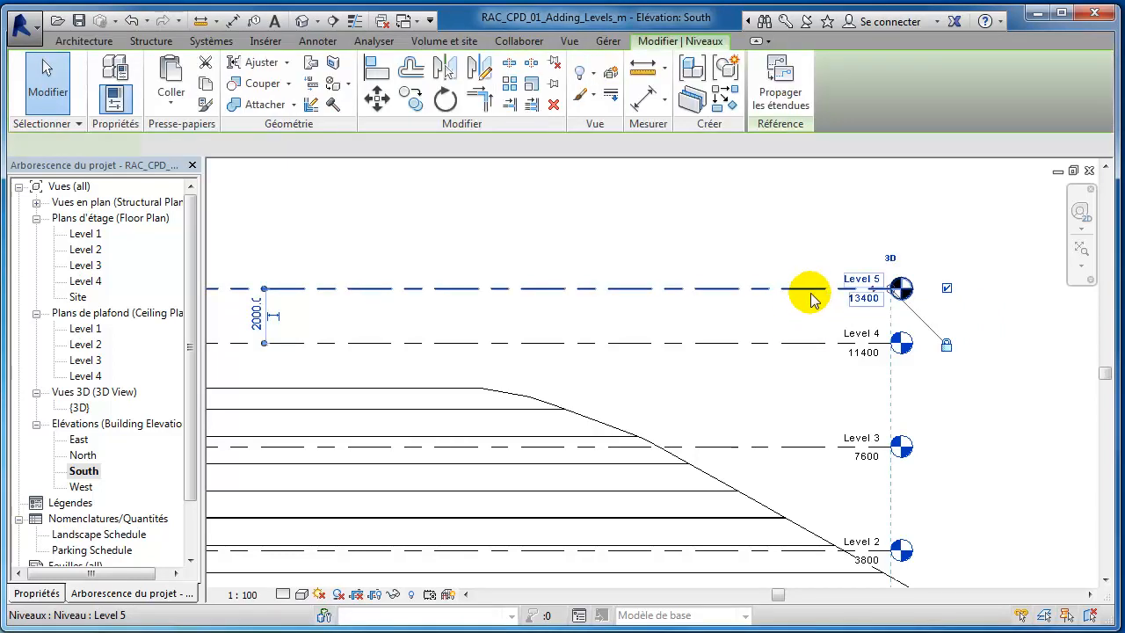
pyautogui.click(864, 298)
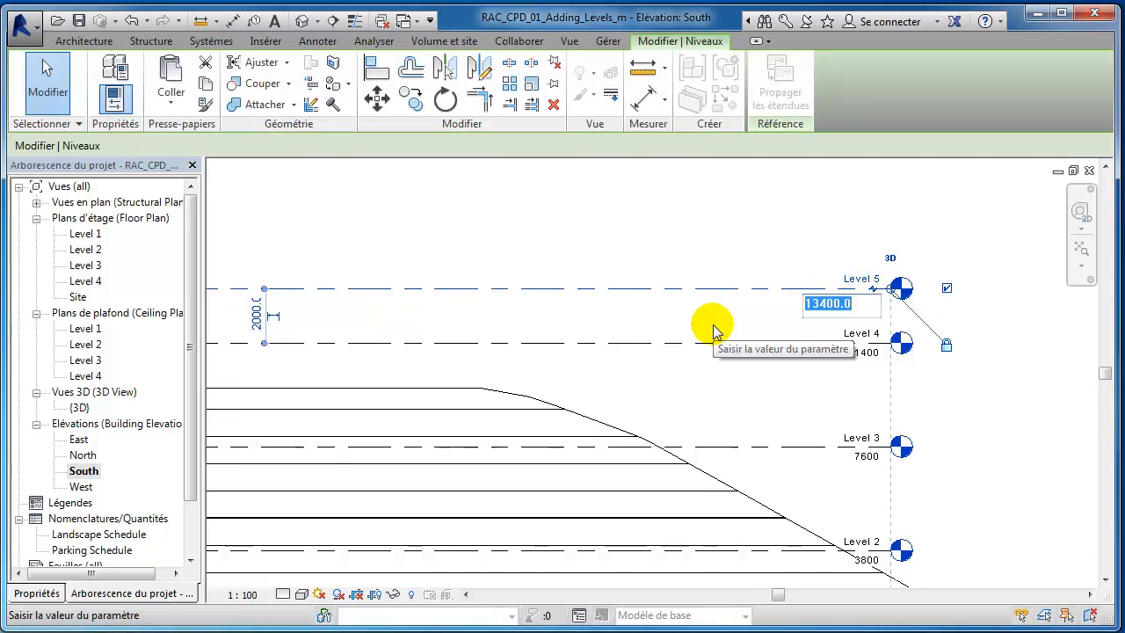
pyautogui.write('12400')
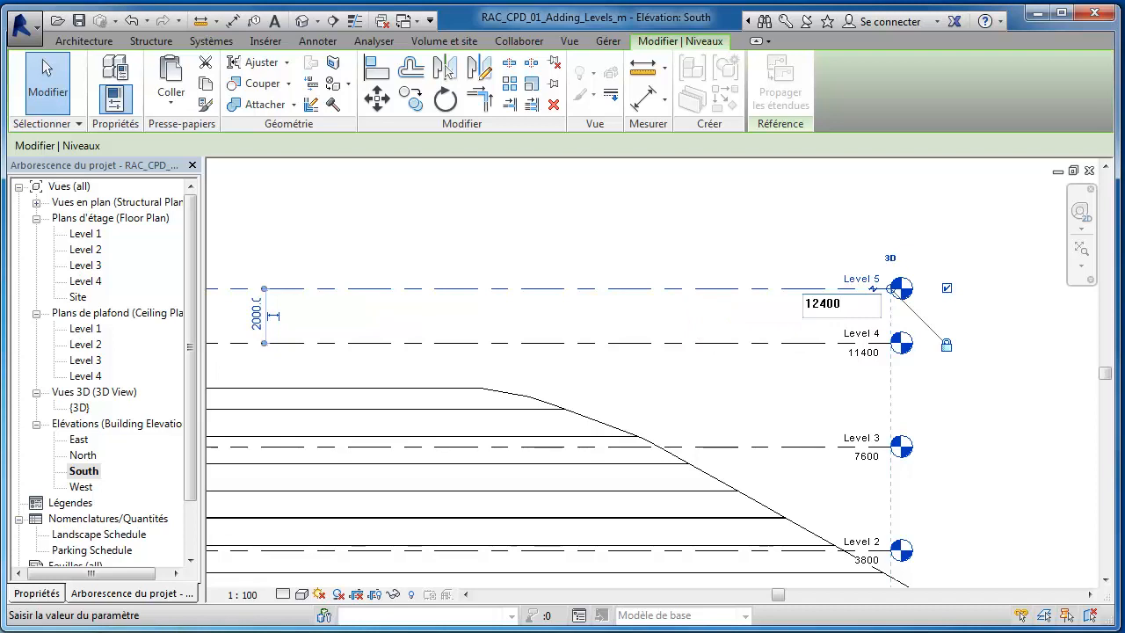
pyautogui.press('Return')
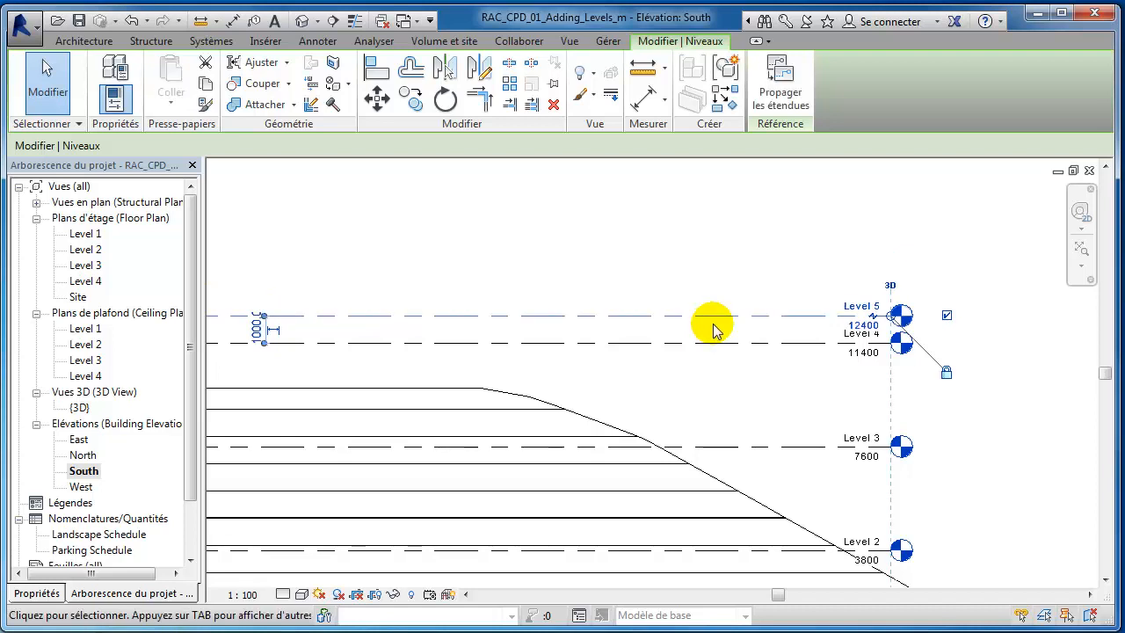
pyautogui.click(763, 243)
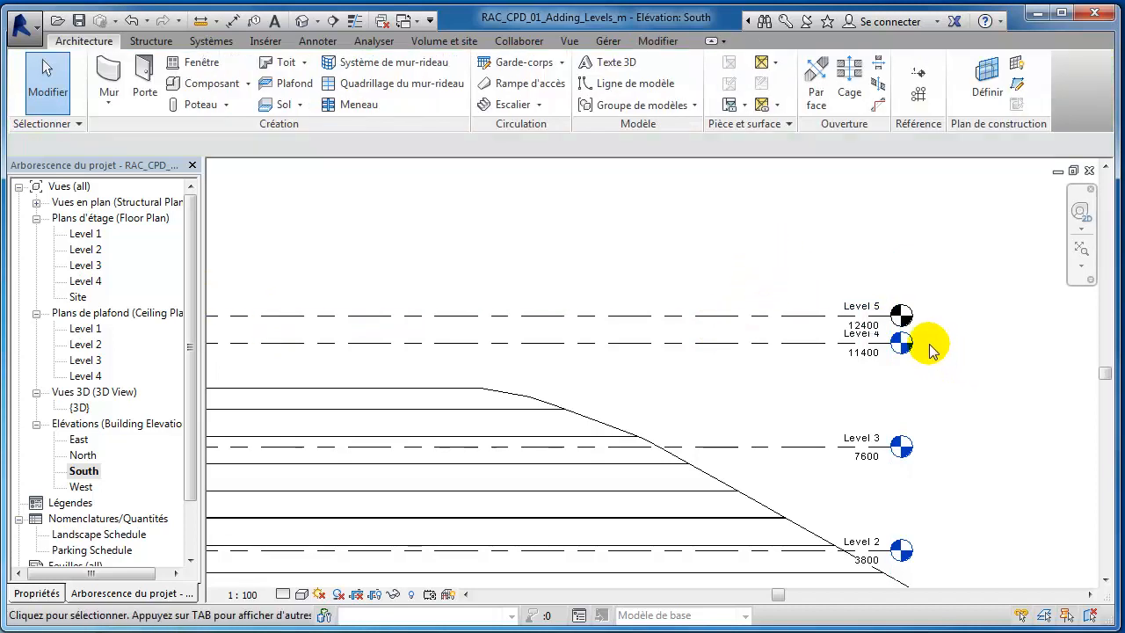
# Add an elbow to the Level 5 line and move its head upward, clear of the Level 4 label.
pyautogui.scroll(3, 932, 351)
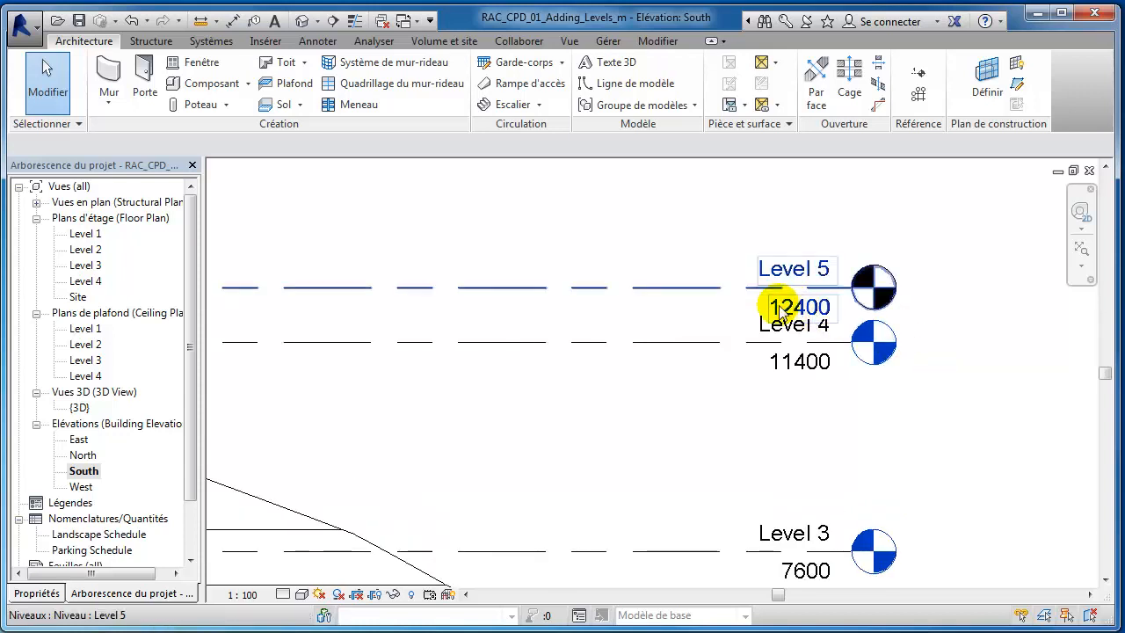
pyautogui.click(795, 323)
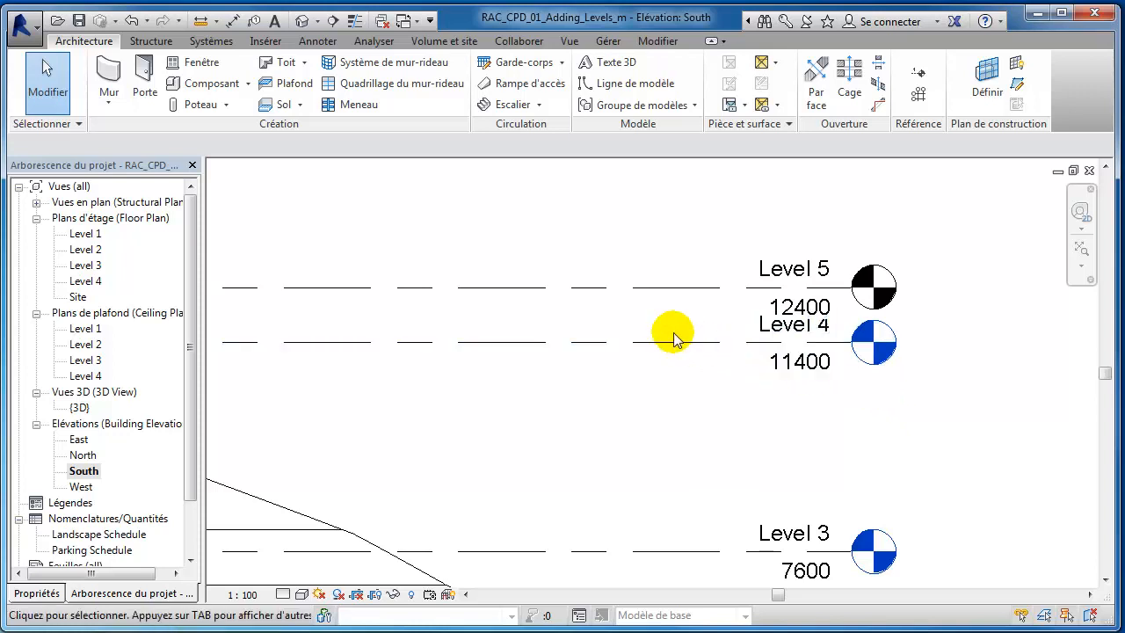
pyautogui.click(610, 290)
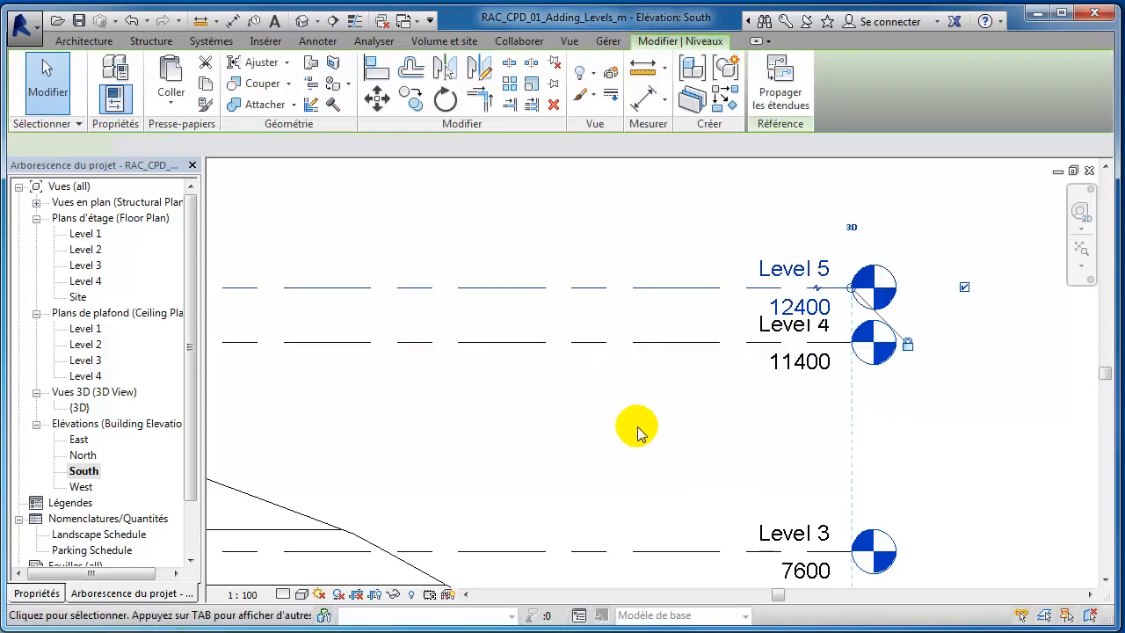
pyautogui.click(817, 290)
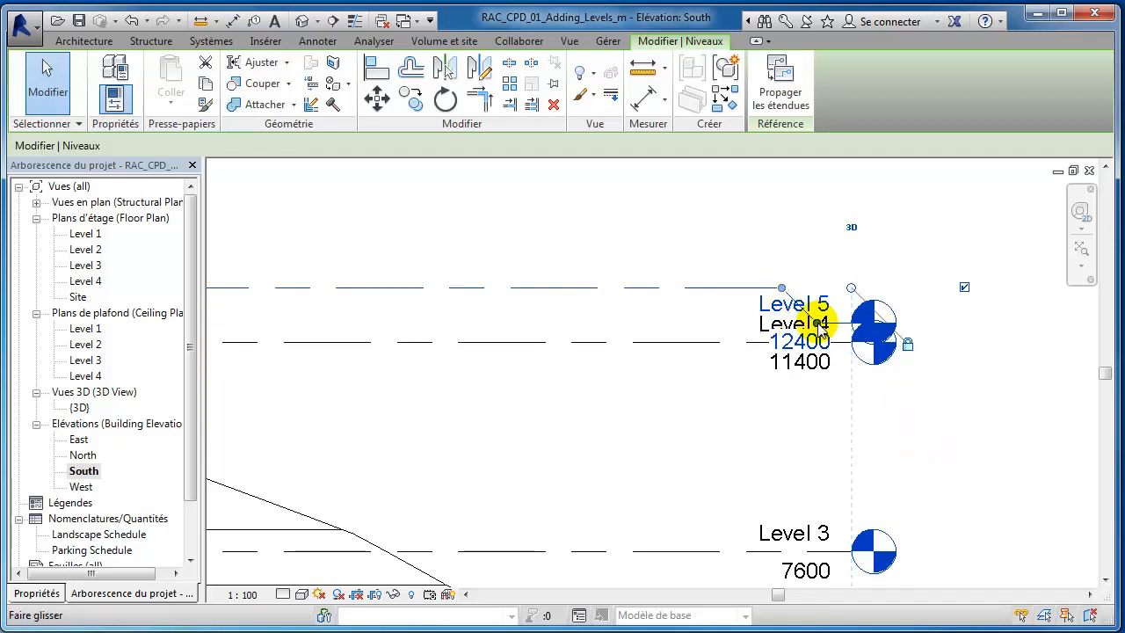
pyautogui.moveTo(818, 324); pyautogui.dragTo(817, 220)
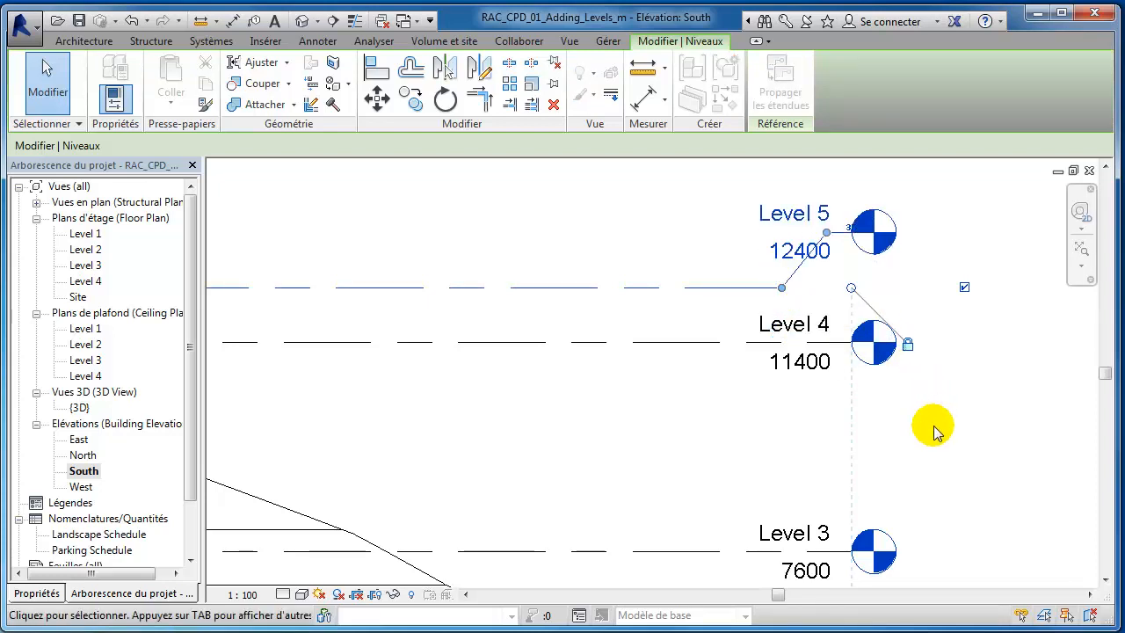
pyautogui.click(933, 425)
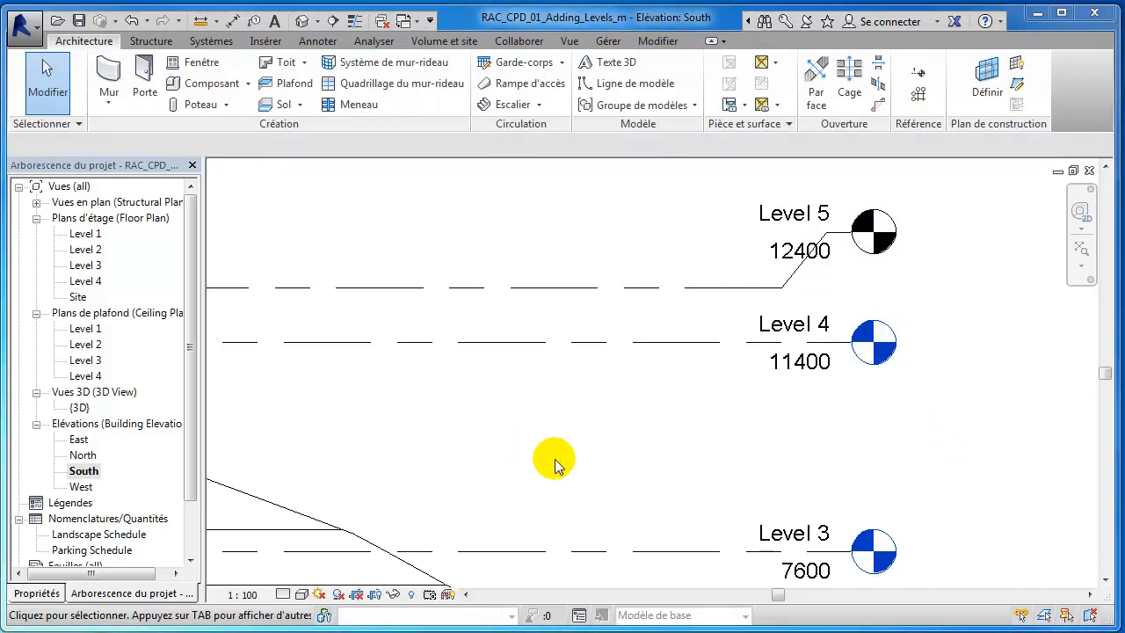
# Rename Level 1 to Niveau 1 and rename its corresponding views as well.
pyautogui.scroll(-2, 663, 448)
pyautogui.scroll(-1, 663, 447)
pyautogui.moveTo(699, 503); pyautogui.dragTo(757, 290, button='middle')
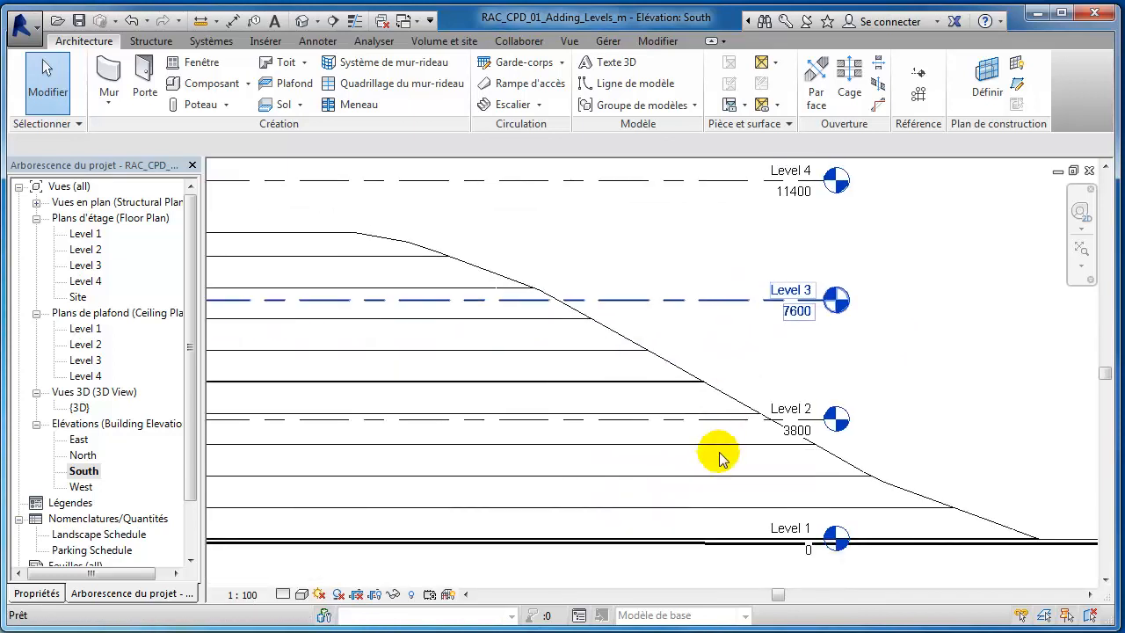
pyautogui.scroll(2, 756, 482)
pyautogui.moveTo(761, 460); pyautogui.dragTo(755, 381, button='middle')
pyautogui.scroll(1, 759, 450)
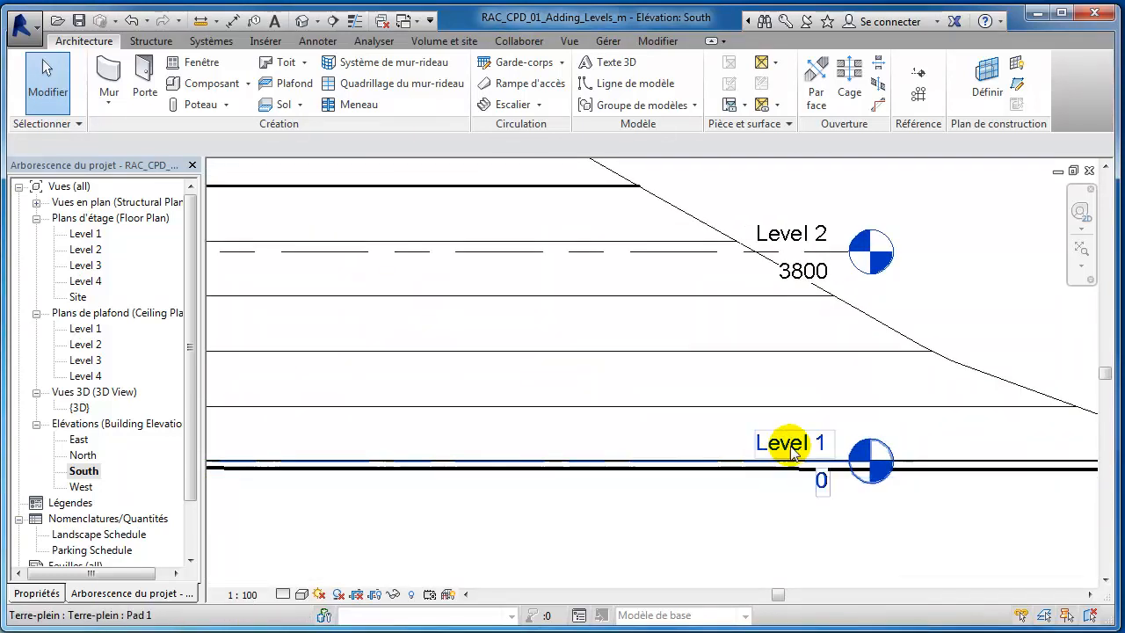
pyautogui.click(808, 460)
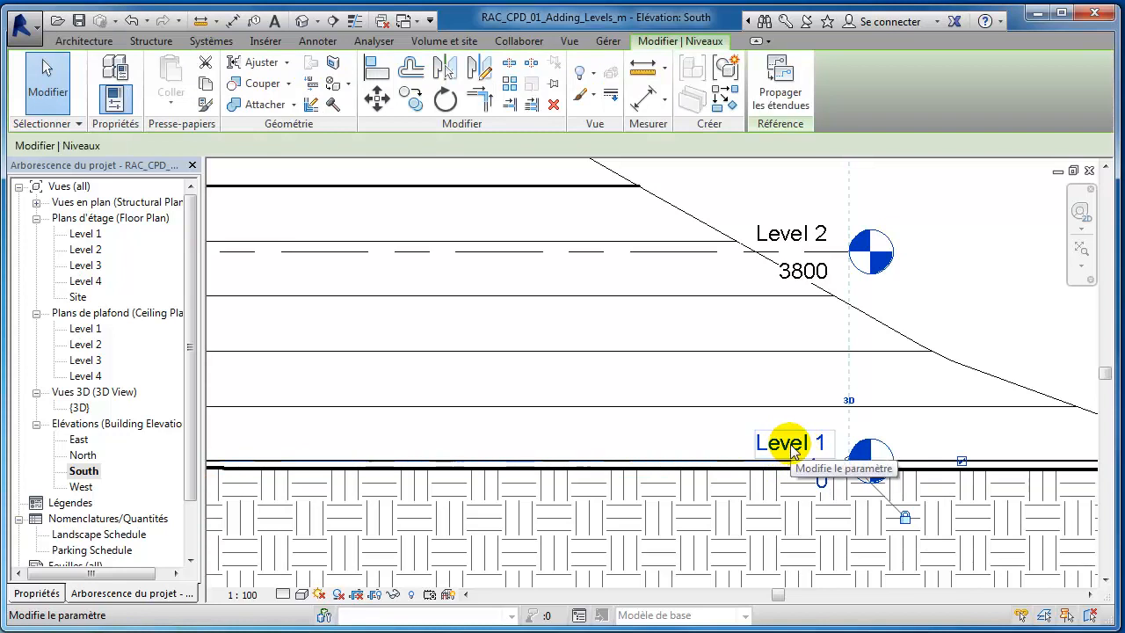
pyautogui.click(794, 446)
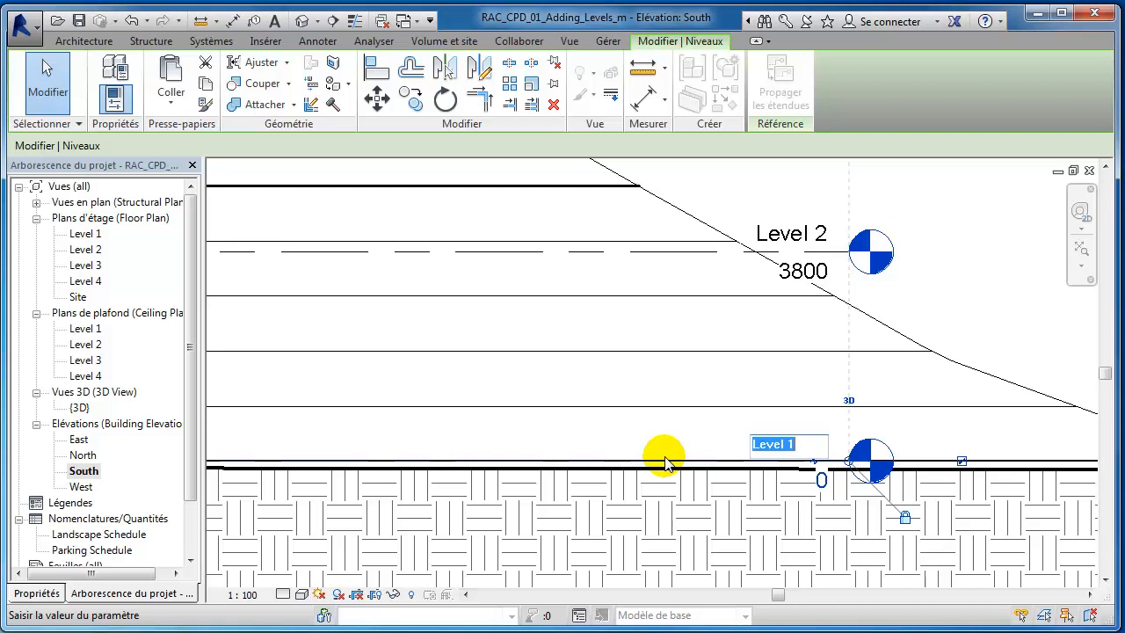
pyautogui.write('Niveau ')
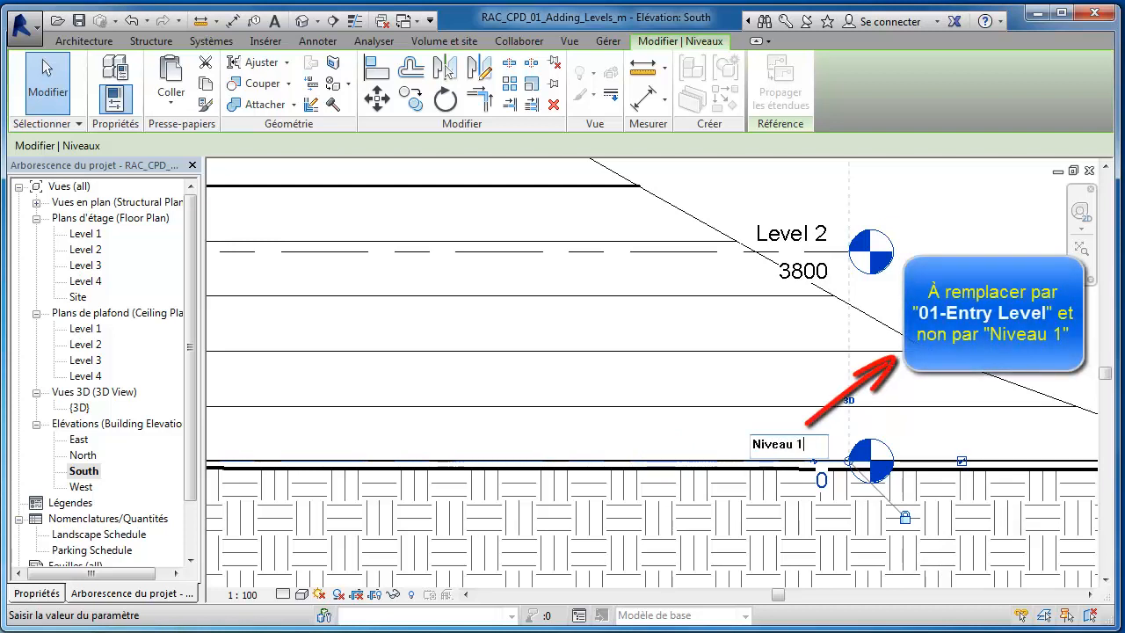
pyautogui.write('1')
pyautogui.click(665, 461)
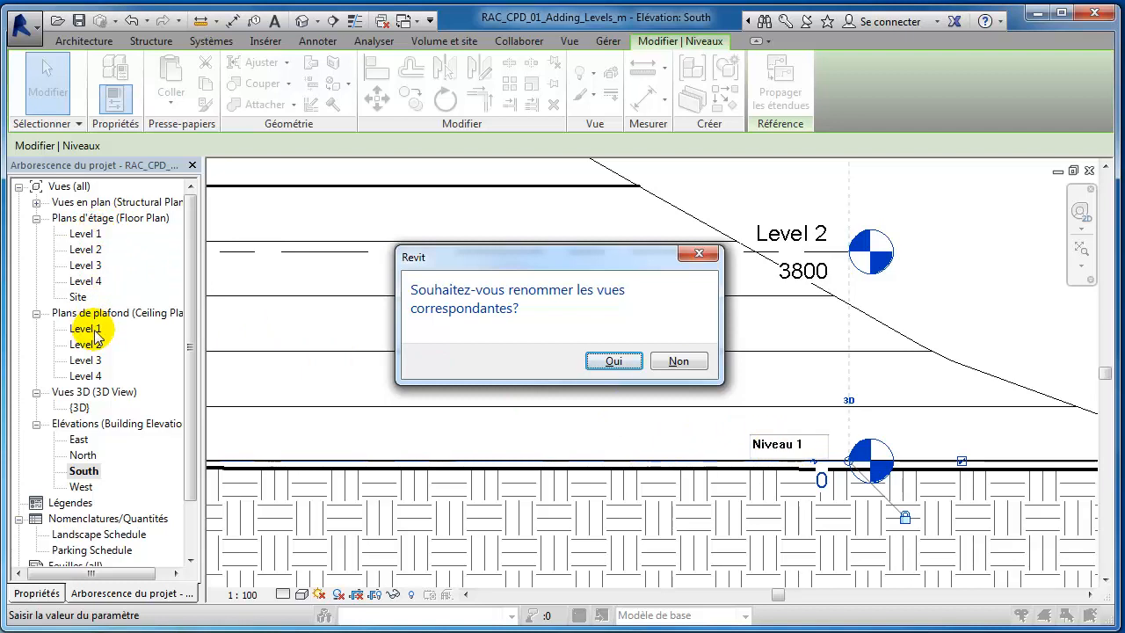
pyautogui.click(619, 363)
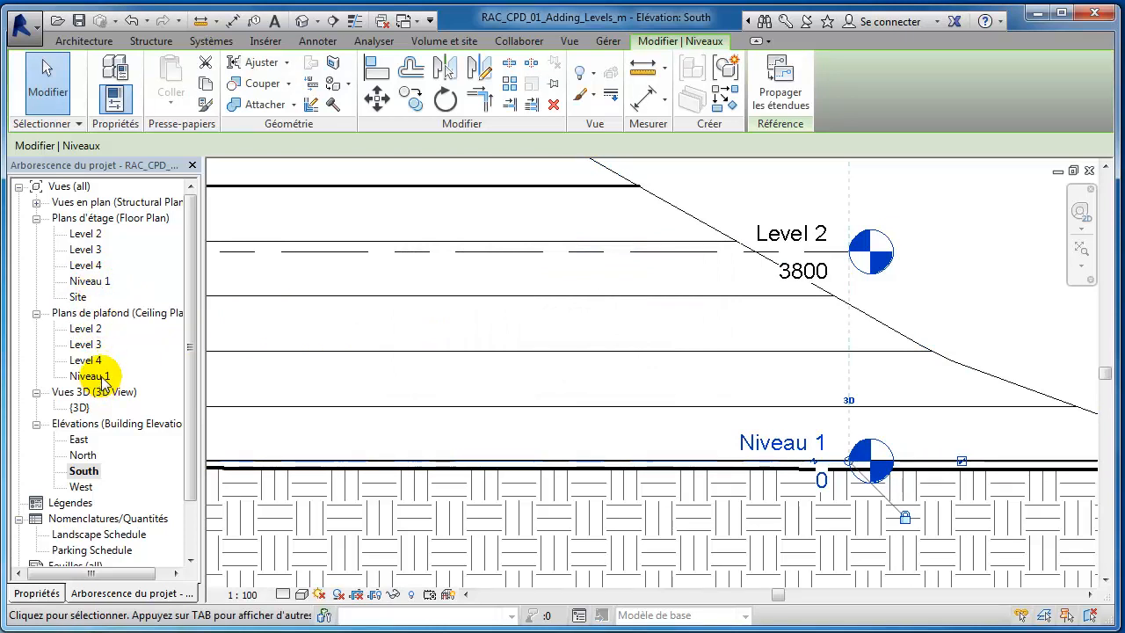
# Rename Level 2 to 02-Floor and rename its corresponding views as well.
pyautogui.click(816, 248)
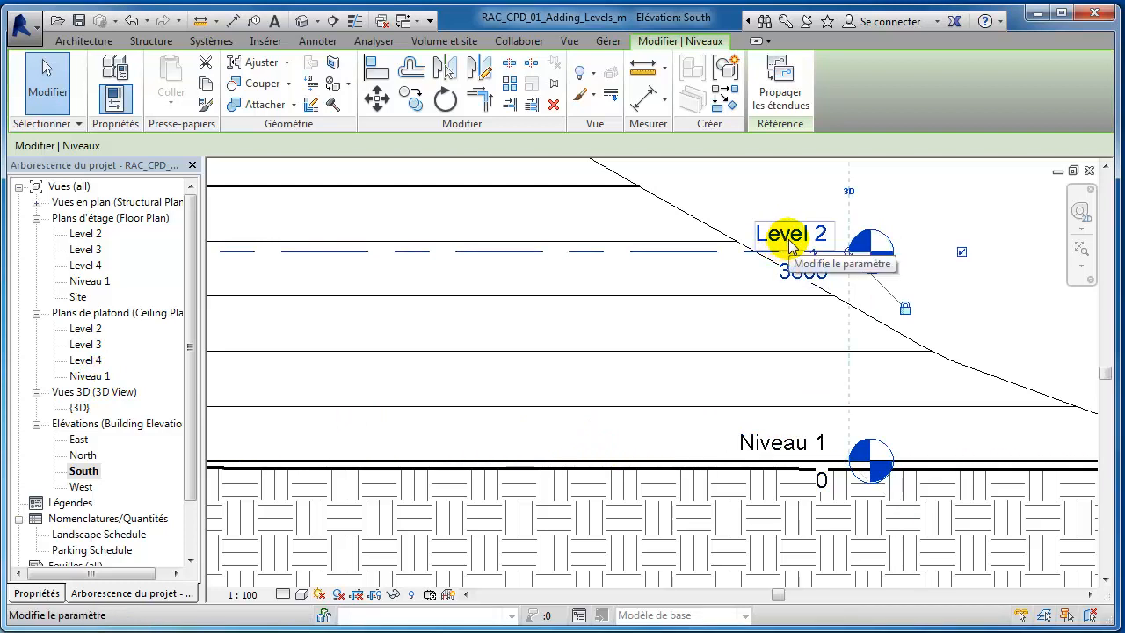
pyautogui.click(790, 246)
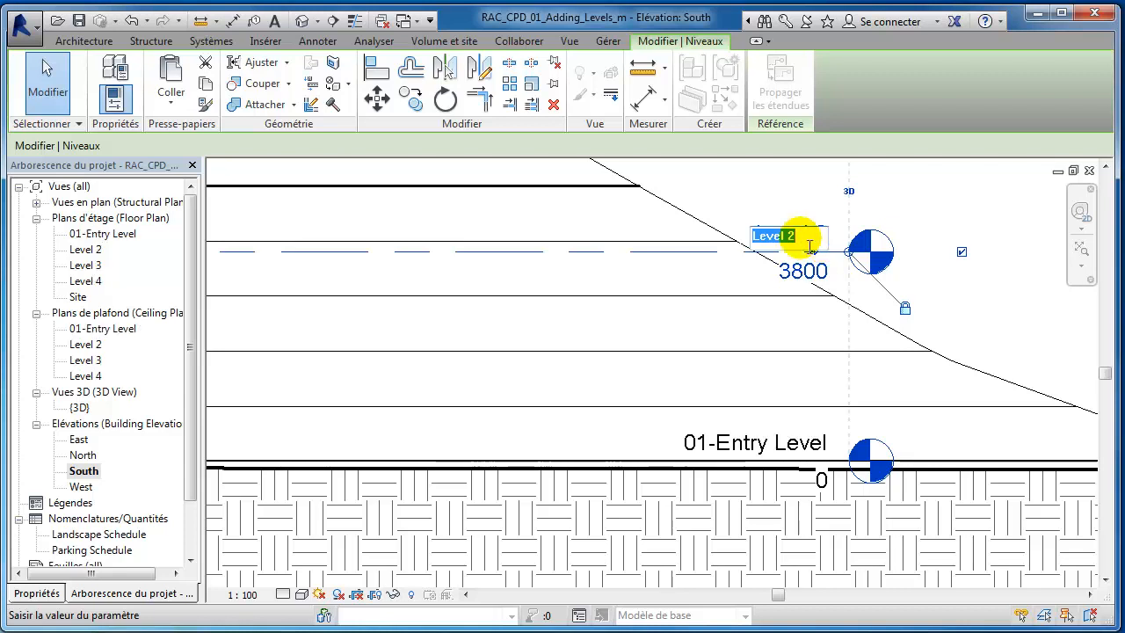
pyautogui.write('02-Floo')
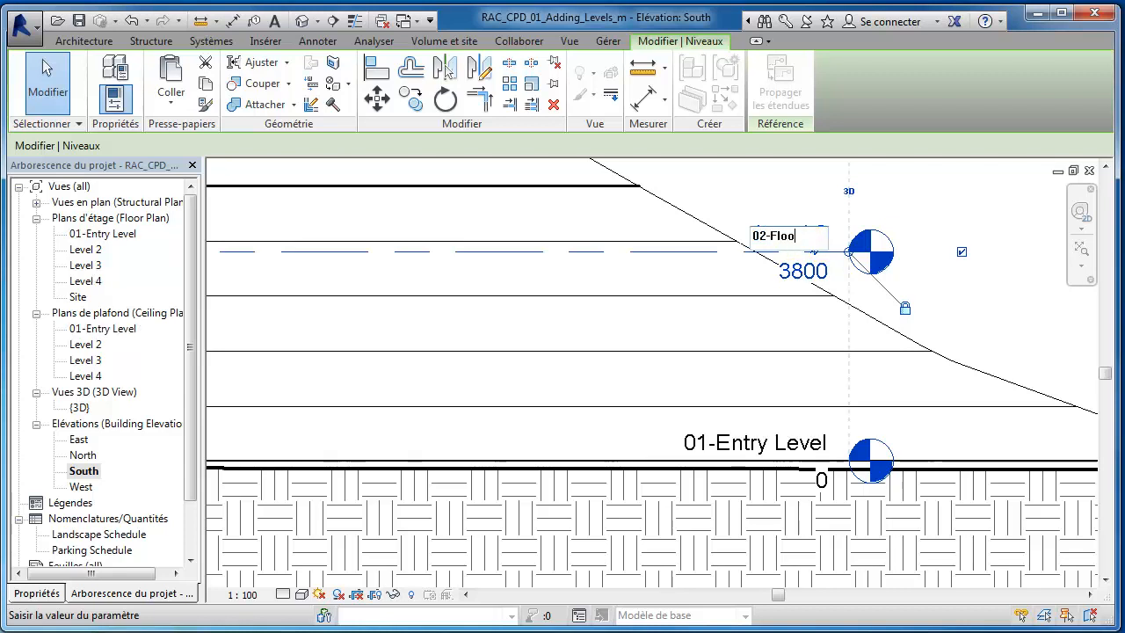
pyautogui.write('r')
pyautogui.press('Return')
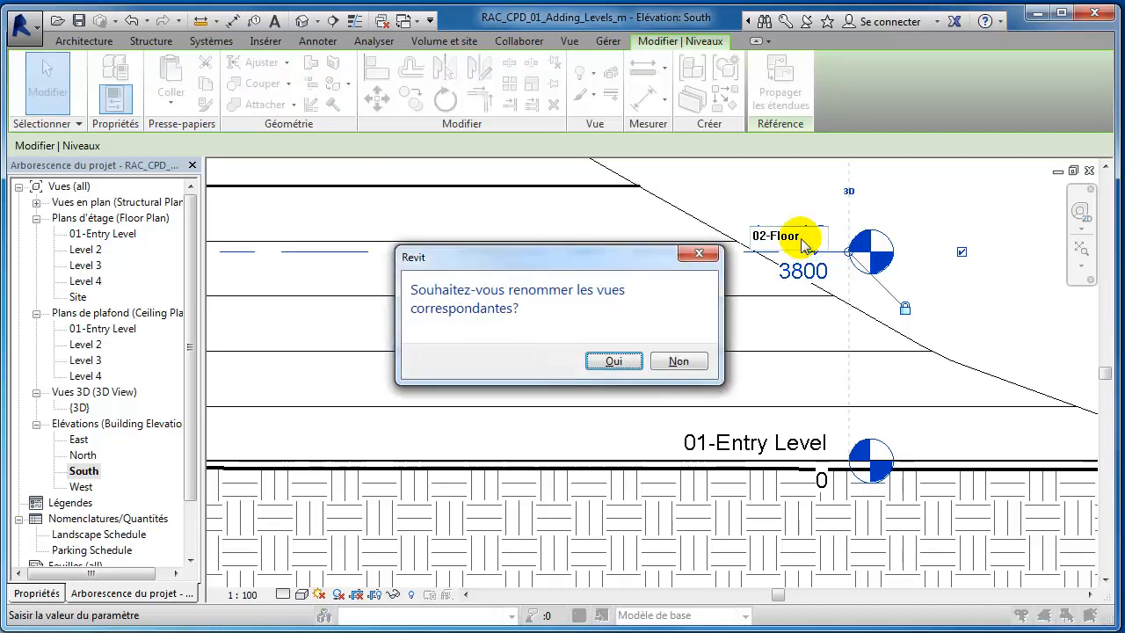
pyautogui.click(615, 361)
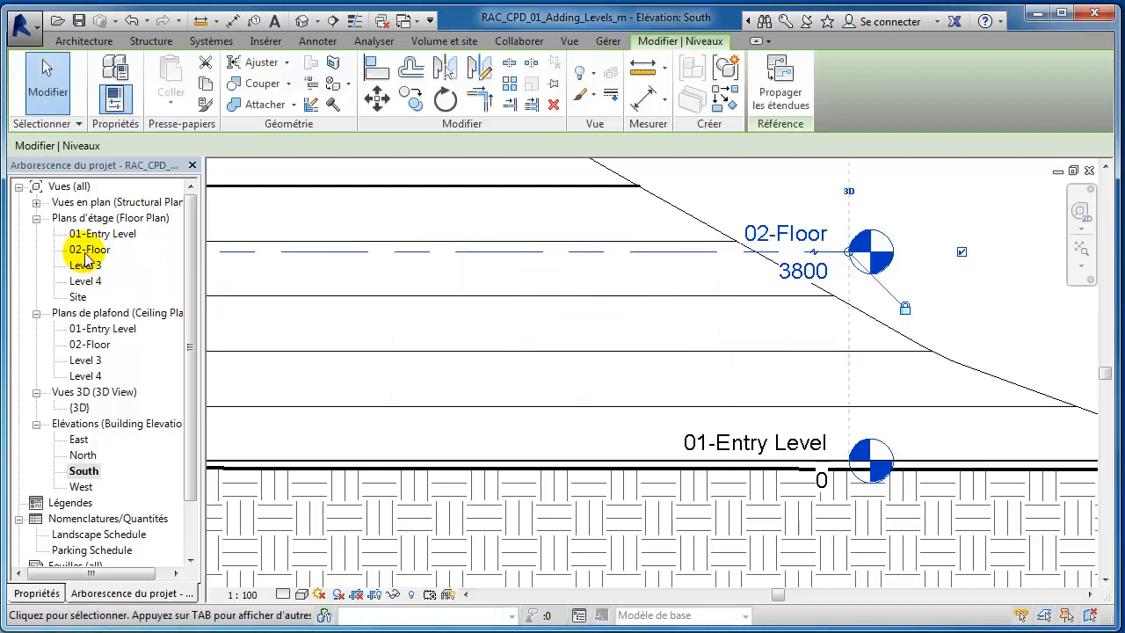
pyautogui.click(985, 302)
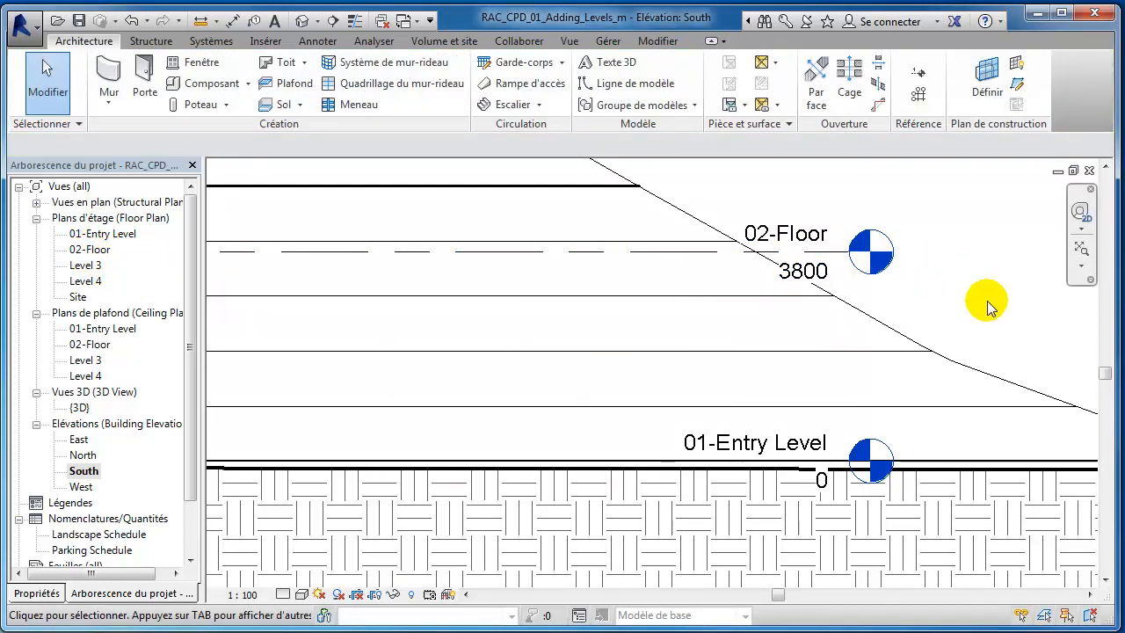
# Rename Level 3 to 03-Floor, Level 4 to Roof and Level 5 to Parapet, including the corresponding views.
pyautogui.scroll(-2, 967, 250)
pyautogui.moveTo(962, 244); pyautogui.dragTo(920, 465, button='middle')
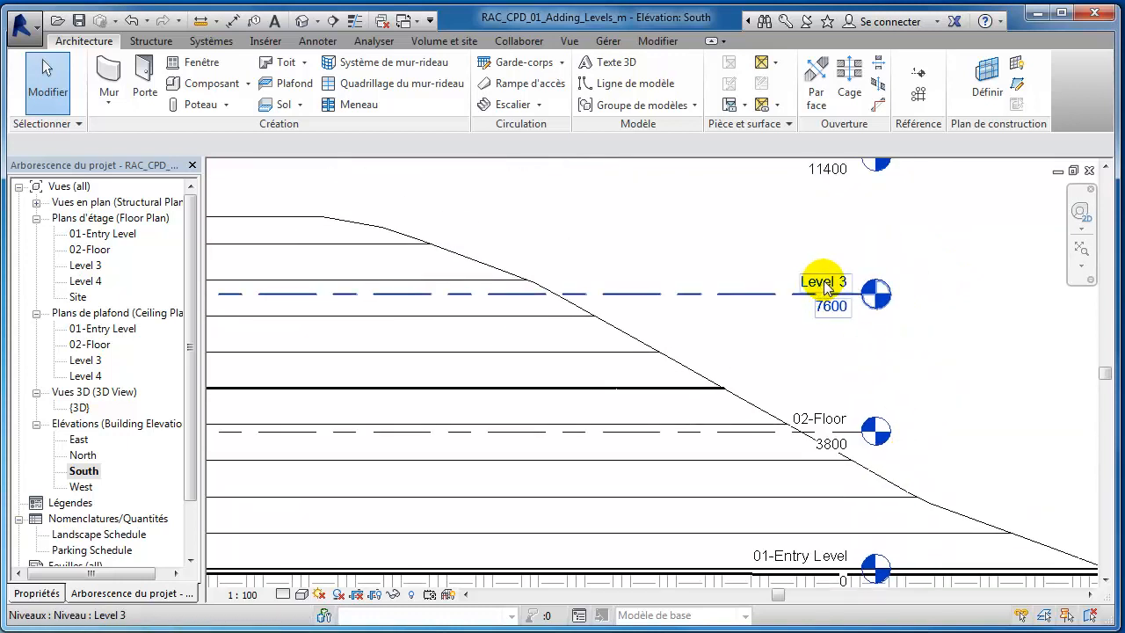
pyautogui.click(825, 288)
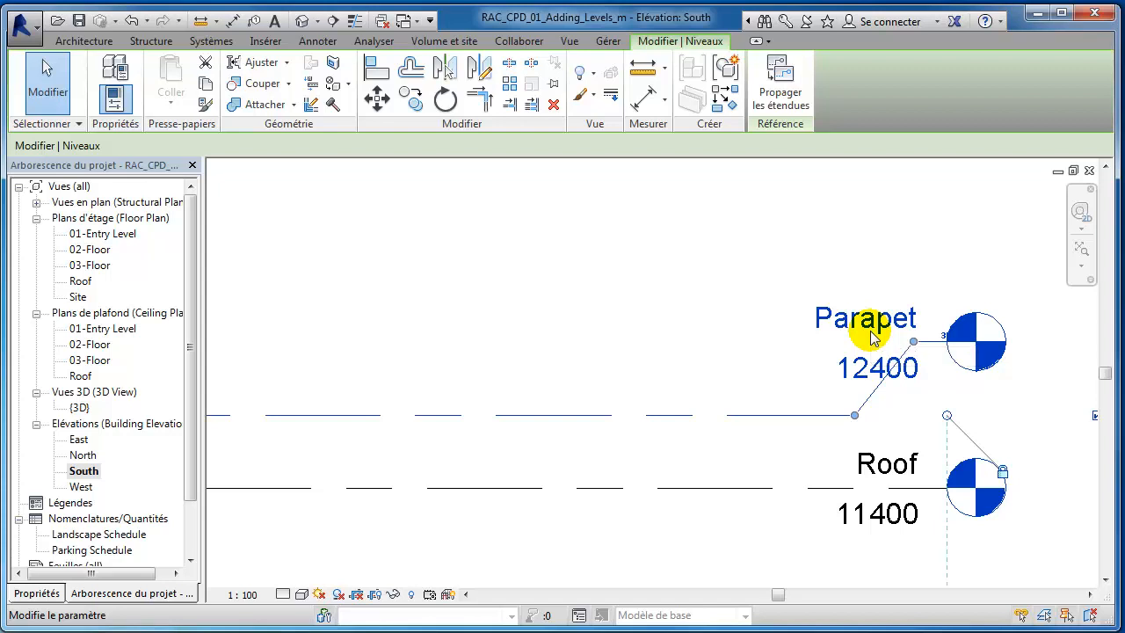
pyautogui.click(656, 294)
pyautogui.scroll(-2, 655, 293)
pyautogui.moveTo(655, 294); pyautogui.dragTo(770, 284, button='middle')
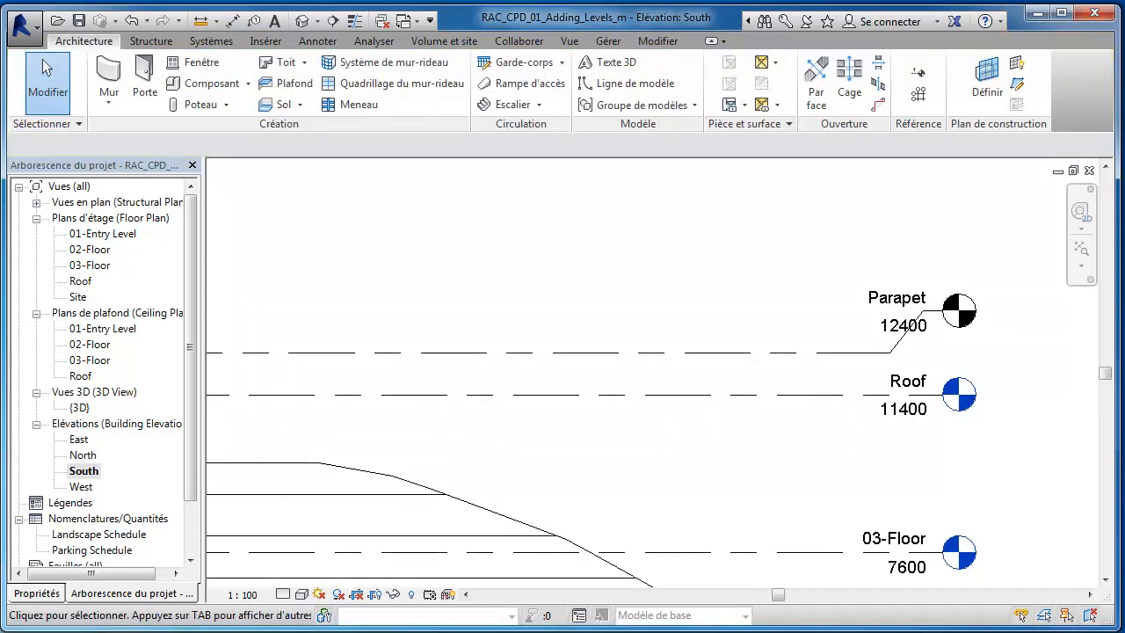